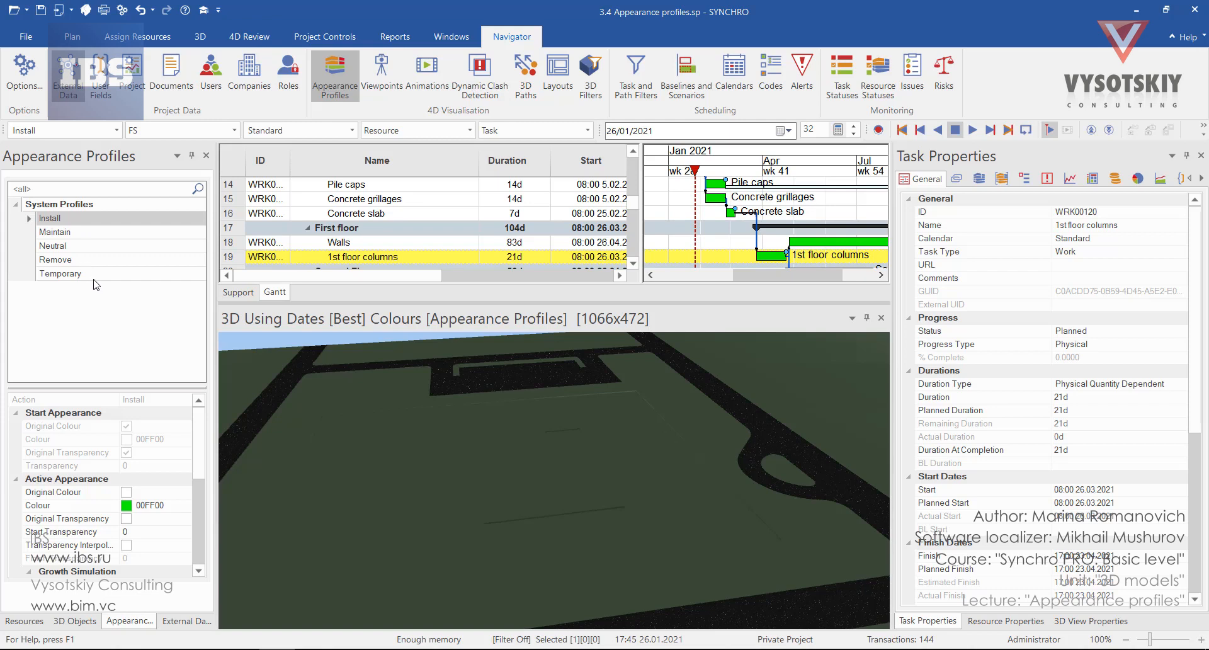
Step: Select the Top layer cut-off task and the ground surface in the 3D view, and check which appearance profiles are available
{"action": "scroll", "coordinate": [434, 226], "scroll_direction": "up", "scroll_amount": 2}
{"action": "scroll", "coordinate": [434, 226], "scroll_direction": "up", "scroll_amount": 1}
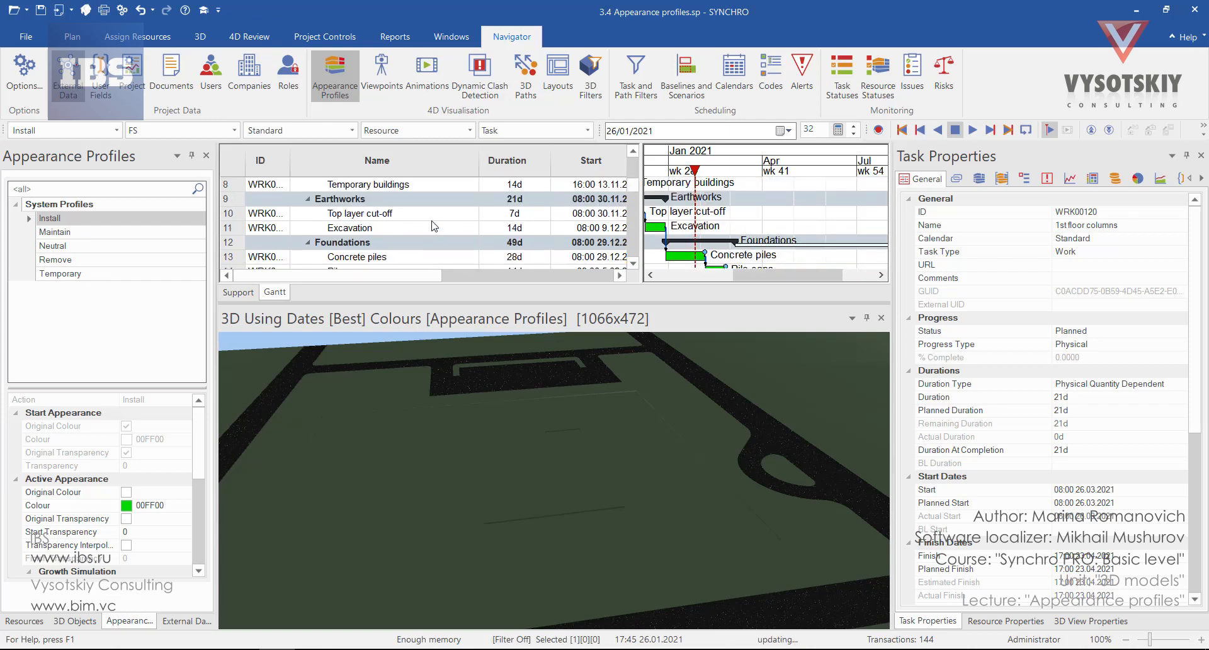
{"action": "left_click", "coordinate": [351, 214]}
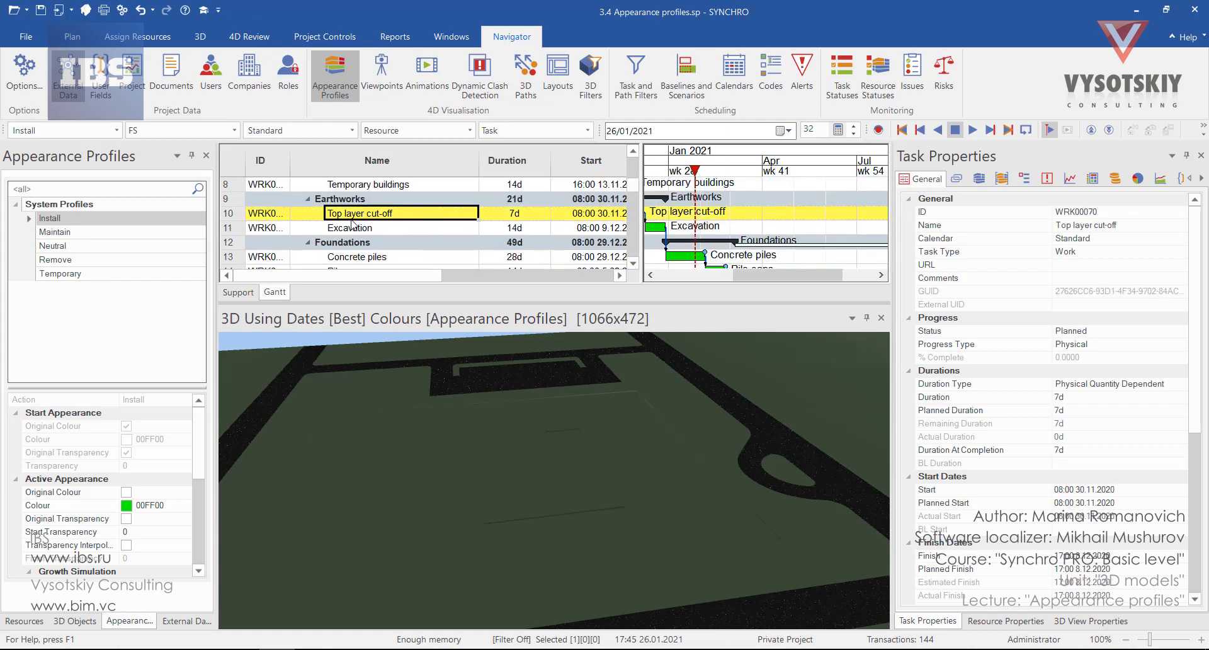
{"action": "left_click", "coordinate": [687, 276]}
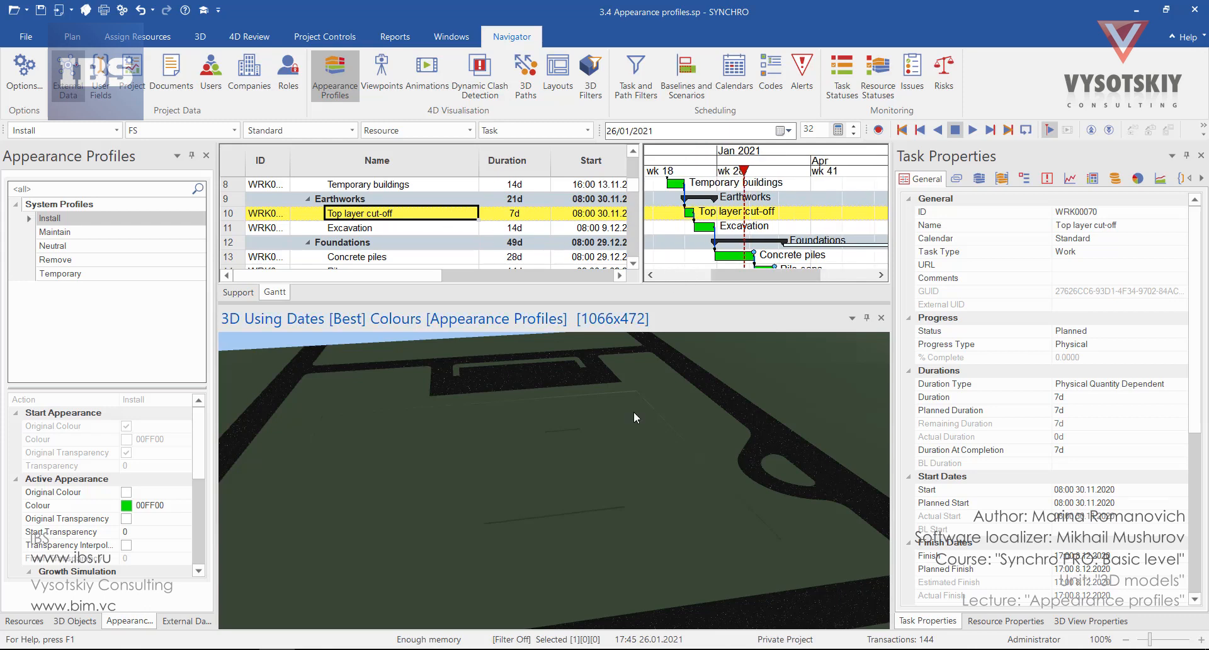
{"action": "left_click", "coordinate": [634, 417]}
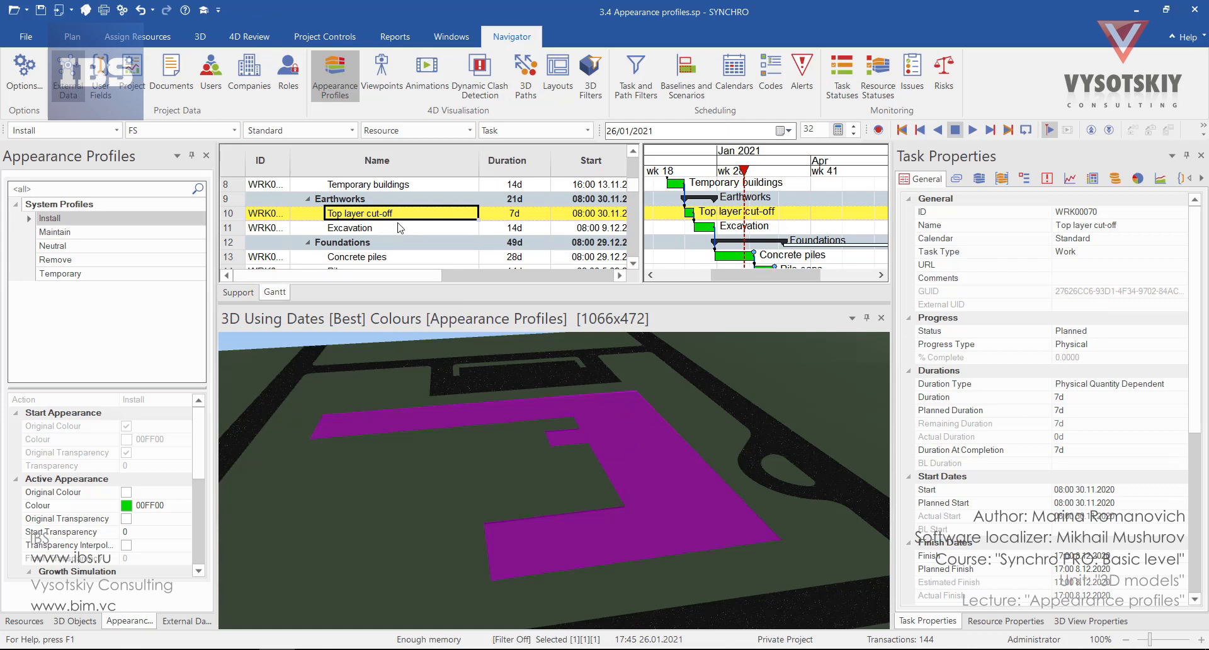
{"action": "left_click", "coordinate": [117, 130]}
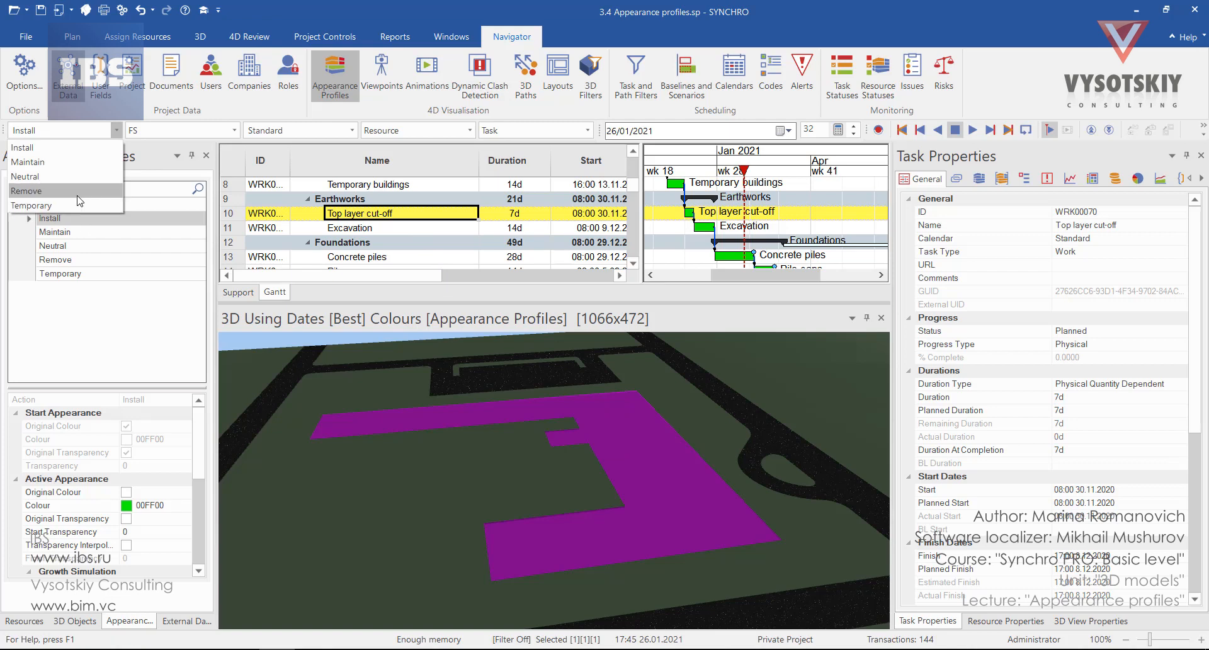
{"action": "left_click", "coordinate": [118, 314]}
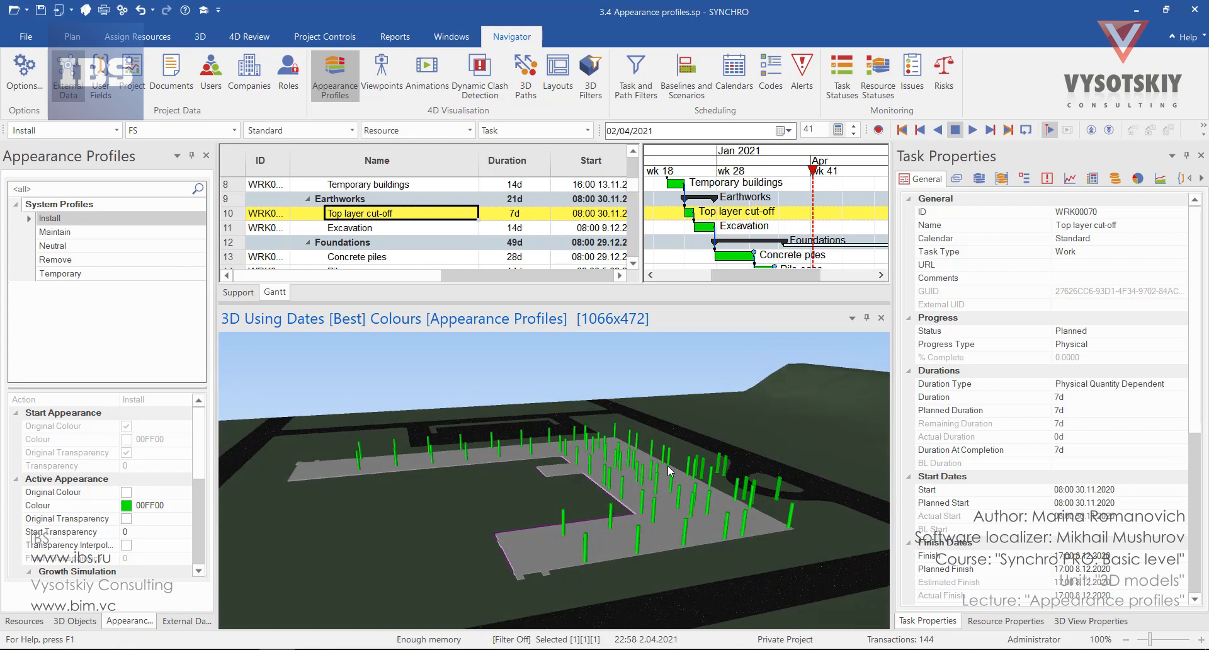
Step: Move the focus time in the Gantt chart to 4 February 2021
{"action": "middle_click_drag", "start_coordinate": [667, 464], "coordinate": [650, 490]}
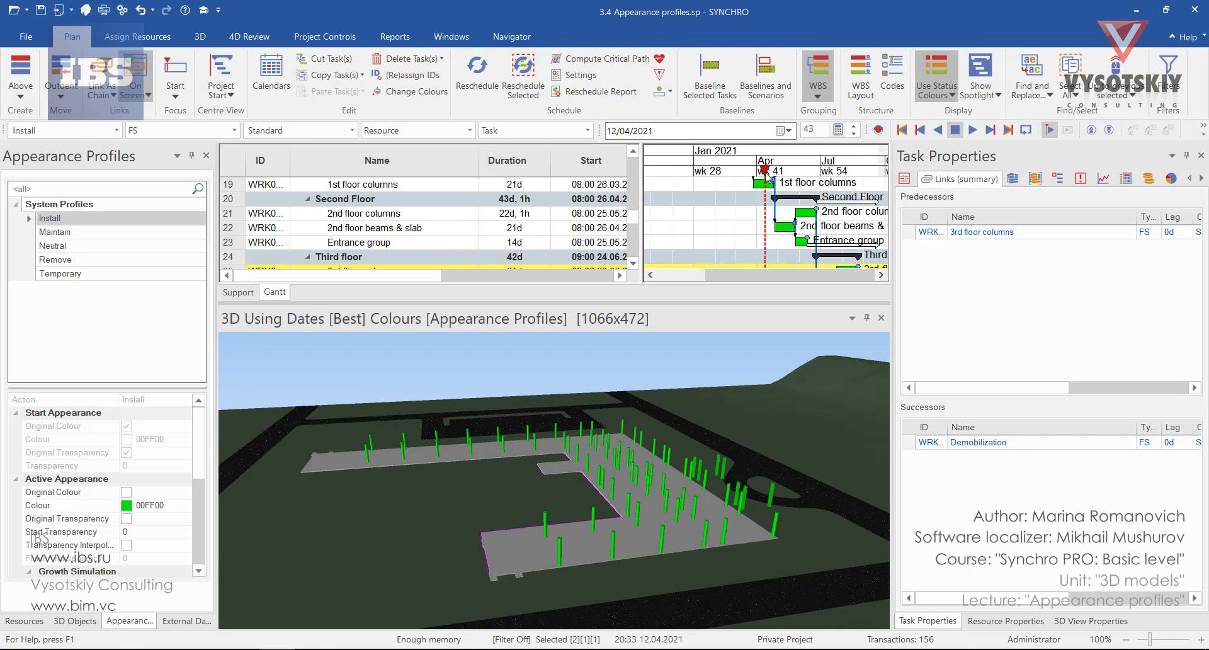
{"action": "mouse_move", "coordinate": [767, 178]}
{"action": "left_mouse_down"}
{"action": "mouse_move", "coordinate": [825, 184]}
{"action": "mouse_move", "coordinate": [718, 184]}
{"action": "left_mouse_up"}
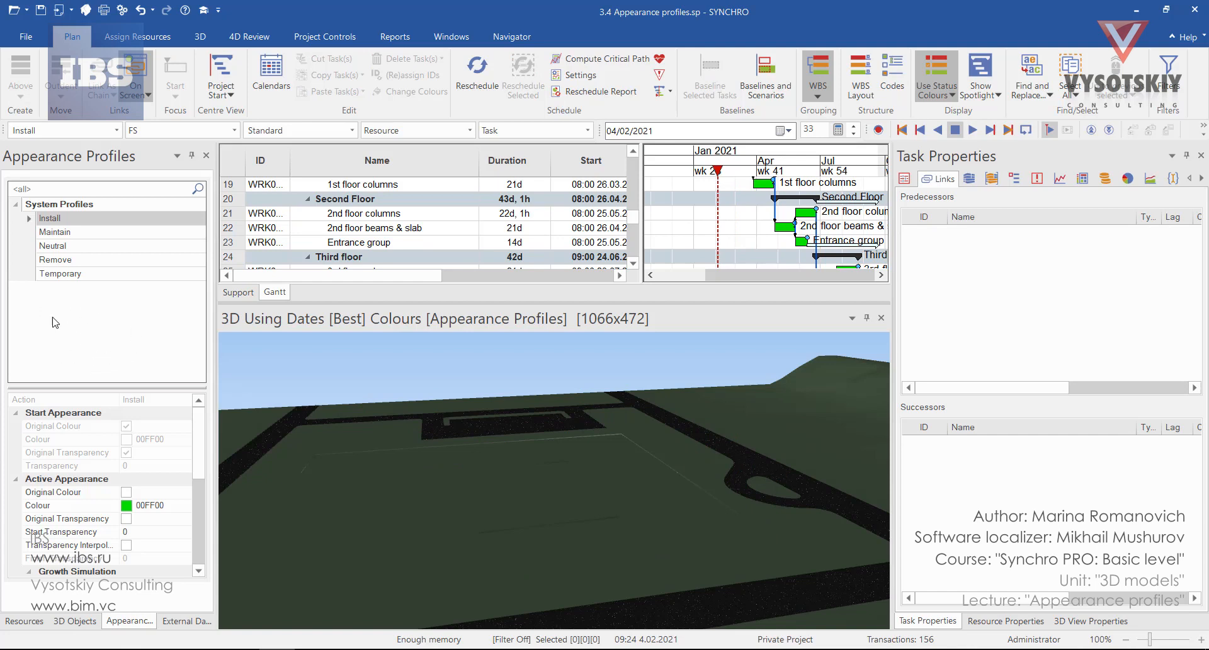
Step: Add a user appearance profile named Excavation
{"action": "right_click", "coordinate": [77, 321]}
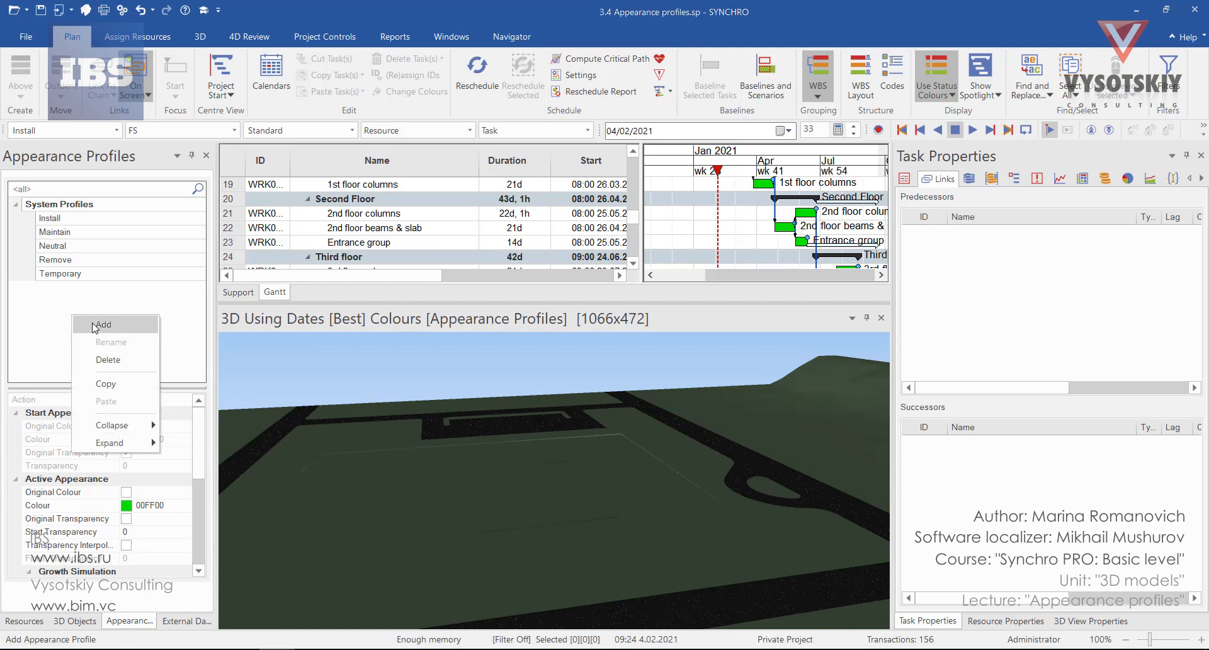
{"action": "left_click", "coordinate": [102, 324]}
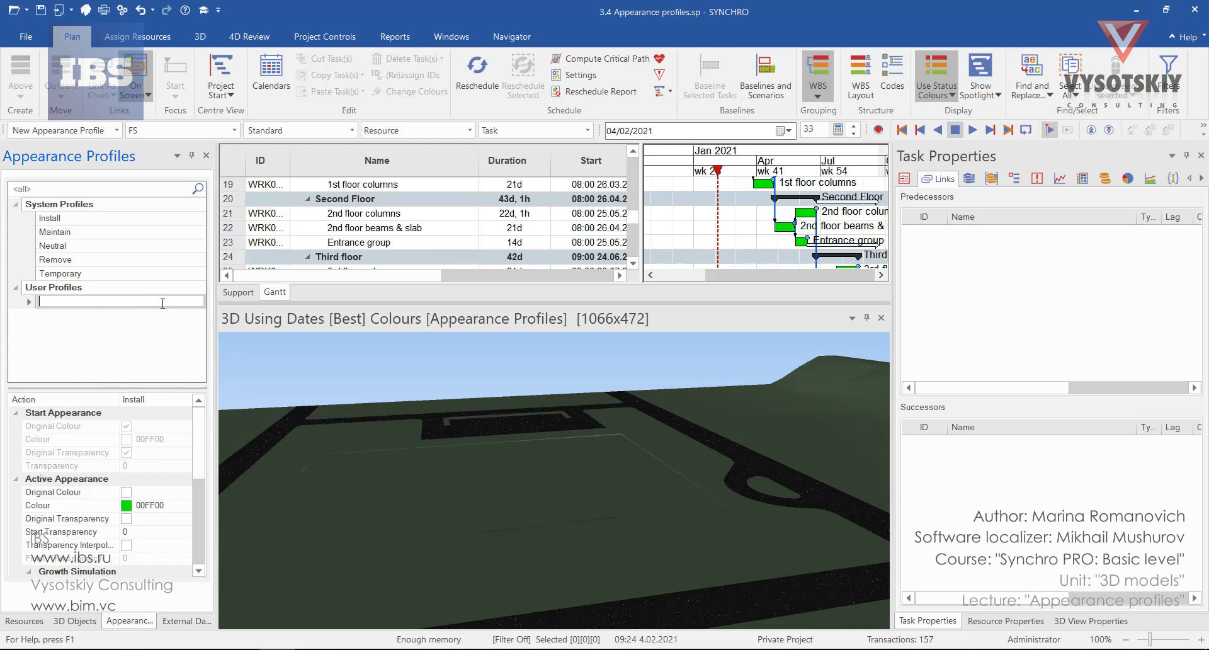
{"action": "type", "text": "Excavation"}
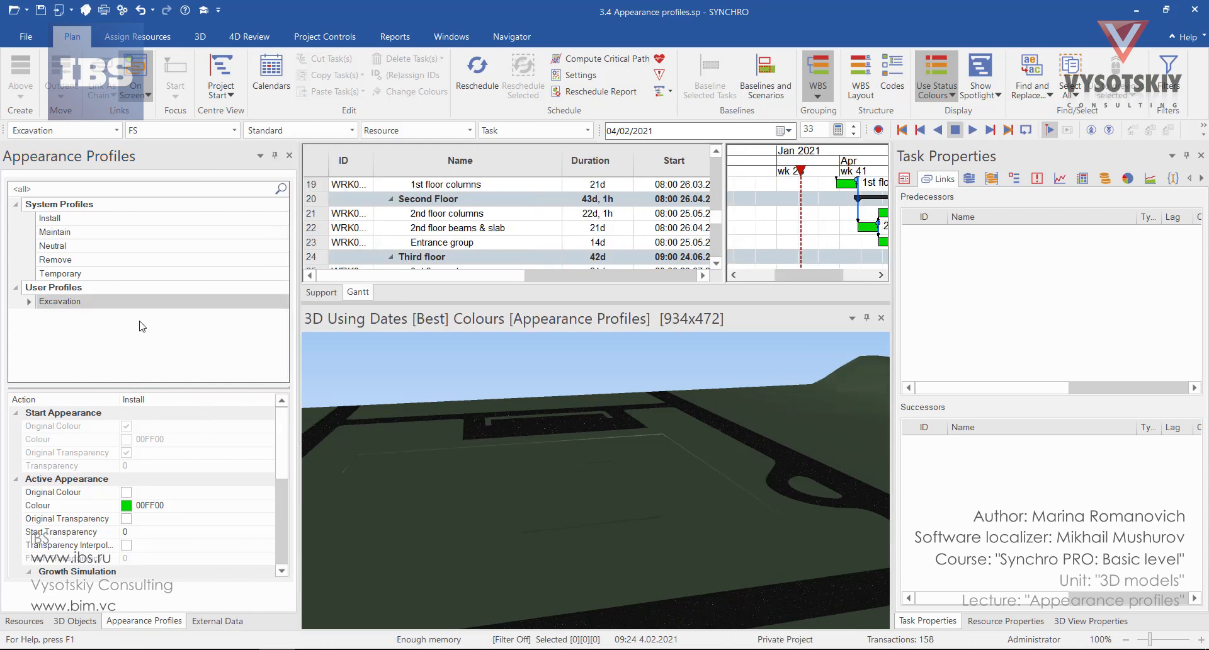
Step: Examine the action options of the Excavation profile and compare the settings of the Install, Maintain, Neutral, Remove and Temporary system profiles
{"action": "left_click", "coordinate": [267, 400]}
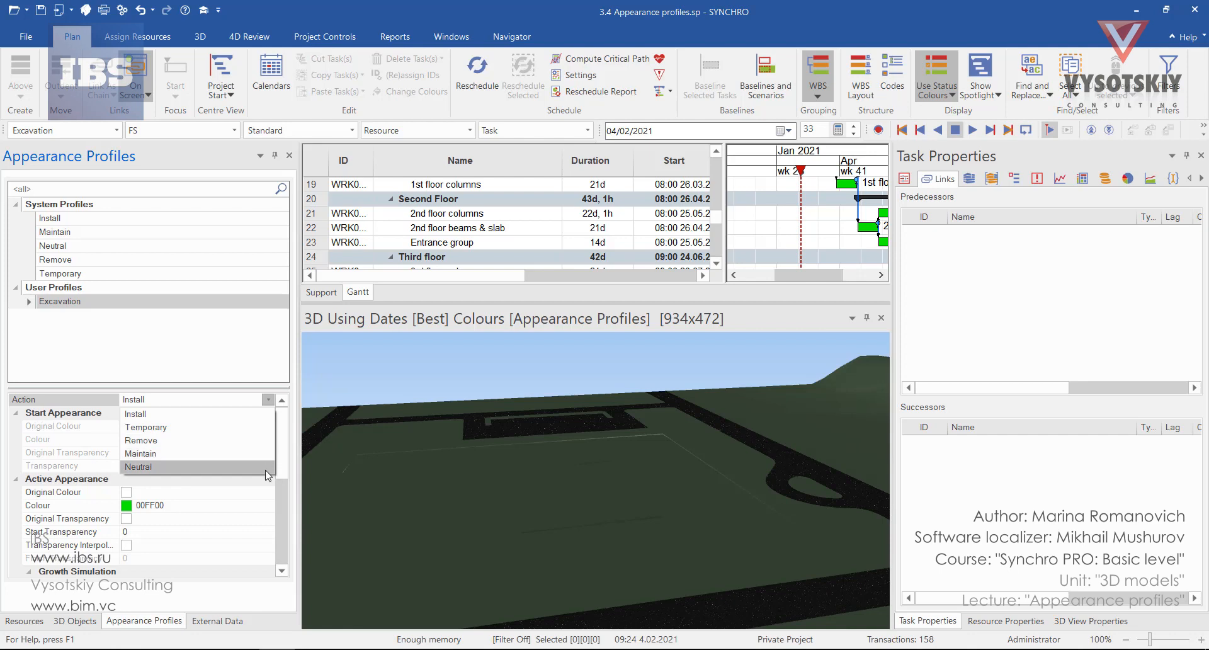
{"action": "left_click", "coordinate": [145, 228]}
{"action": "left_click", "coordinate": [129, 220]}
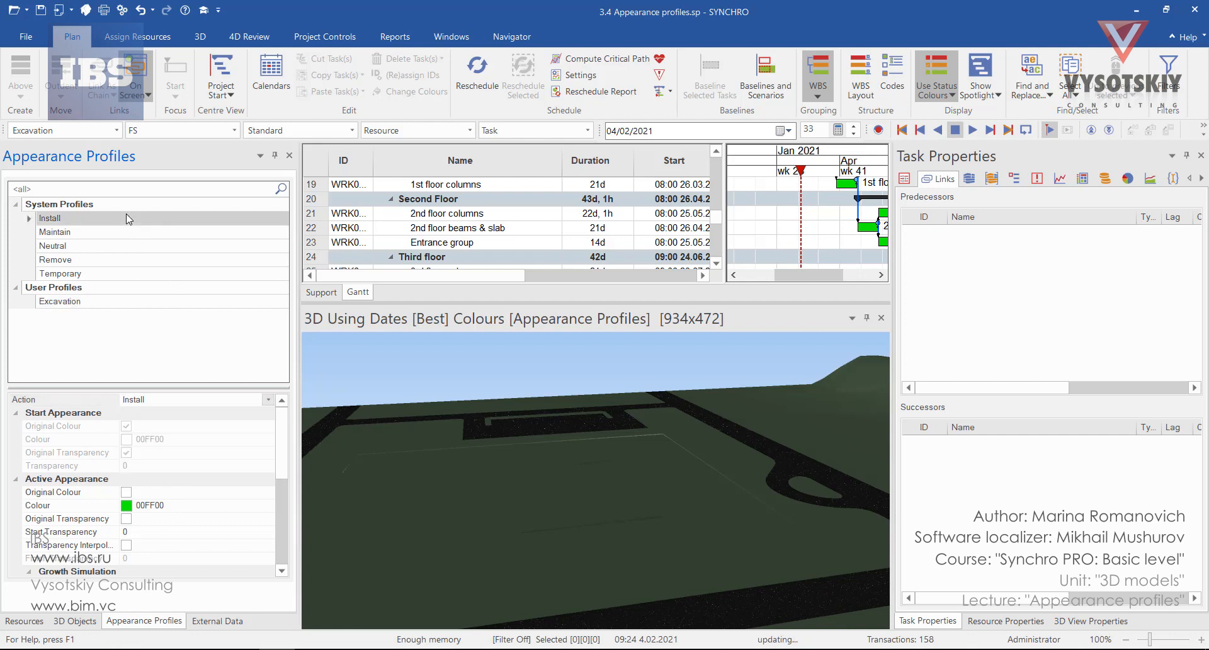
{"action": "left_click", "coordinate": [138, 232]}
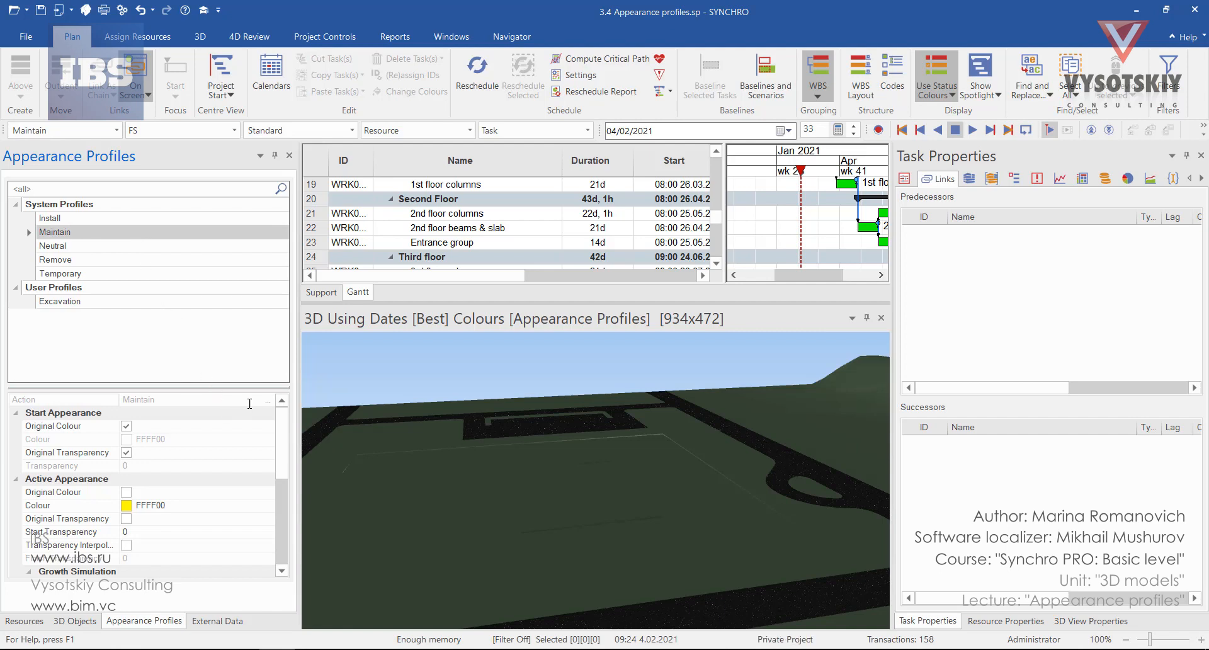
{"action": "left_click", "coordinate": [162, 247]}
{"action": "left_click", "coordinate": [168, 260]}
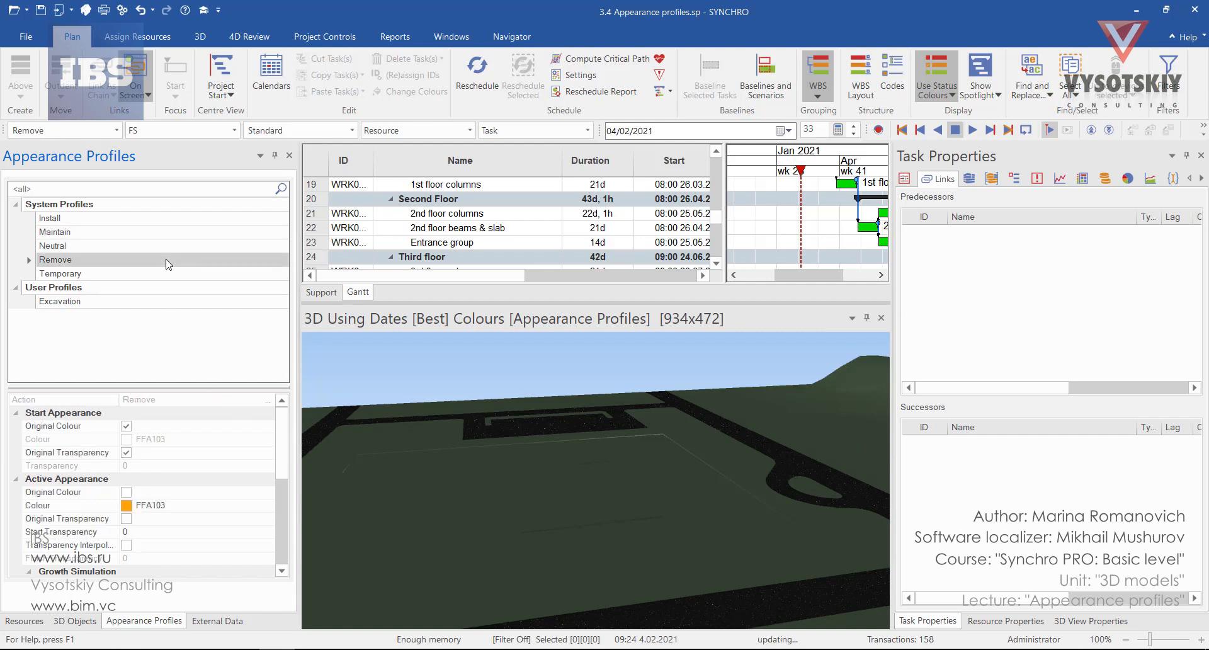
{"action": "left_click", "coordinate": [173, 274]}
{"action": "left_click", "coordinate": [179, 305]}
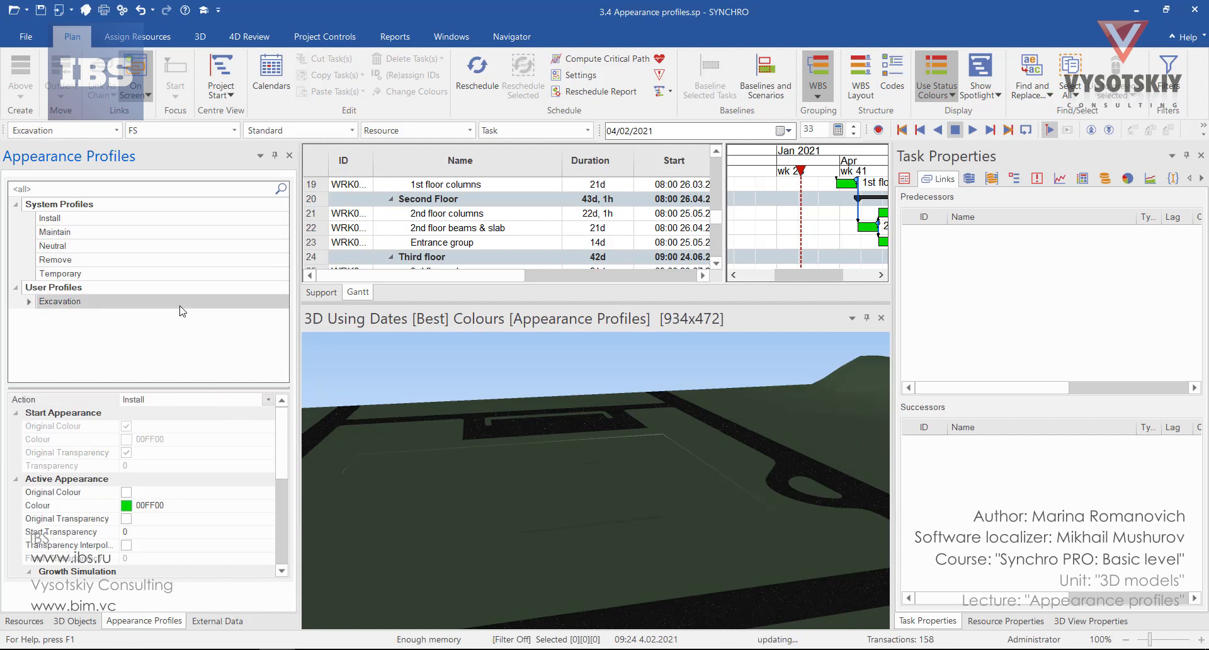
Step: Set the Excavation profile's action to Remove, keeping Original Colour enabled for its start appearance
{"action": "left_click", "coordinate": [268, 400]}
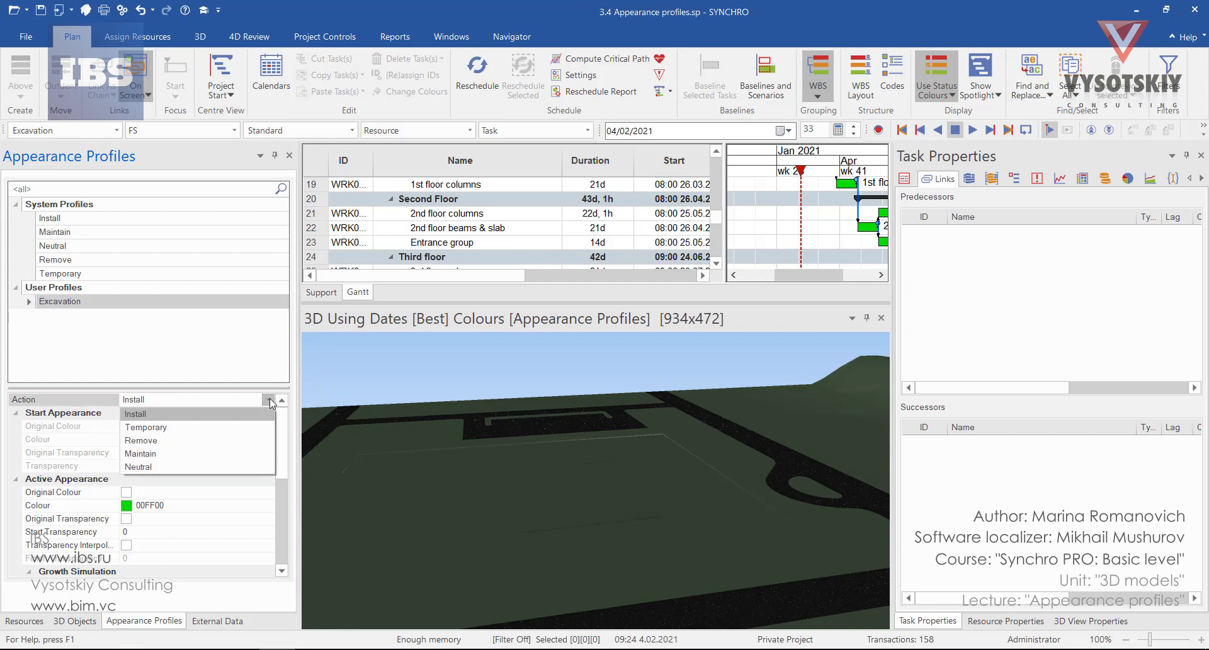
{"action": "left_click", "coordinate": [268, 440]}
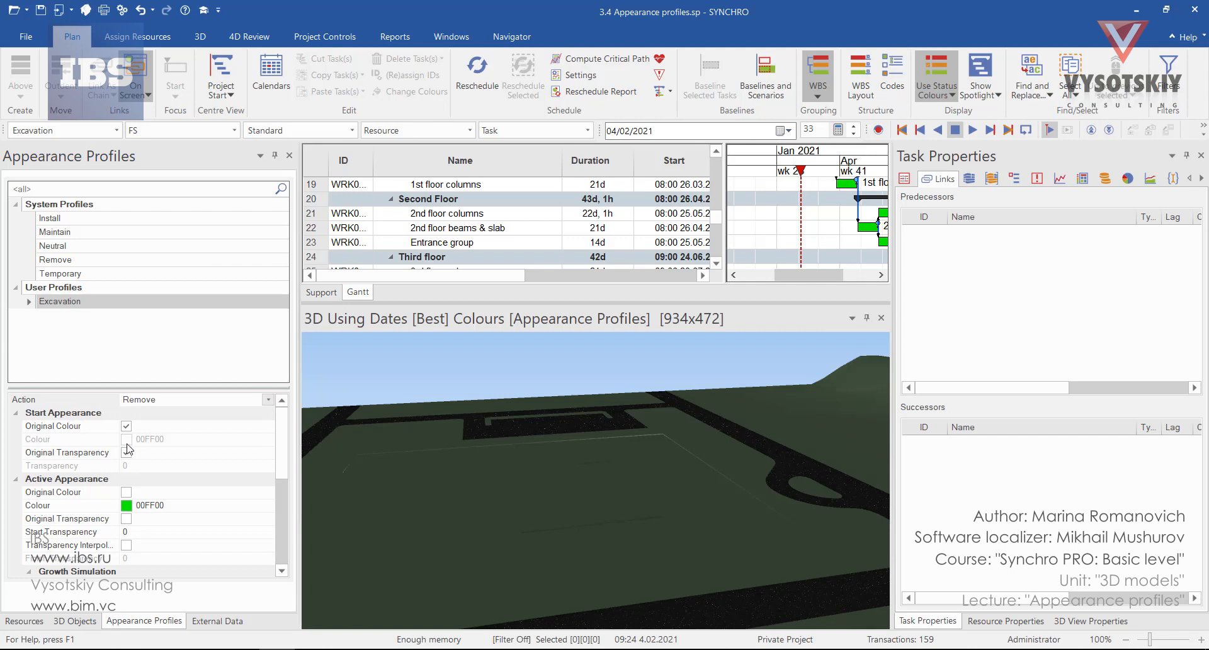
{"action": "left_click", "coordinate": [268, 399]}
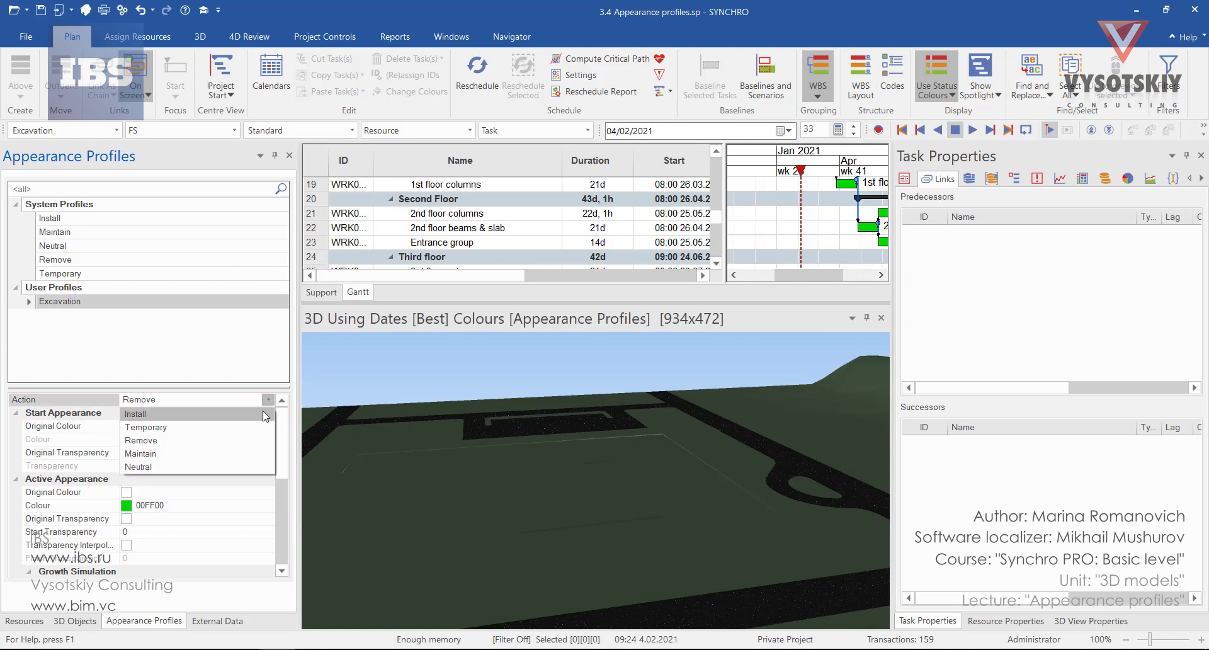
{"action": "left_click", "coordinate": [264, 414]}
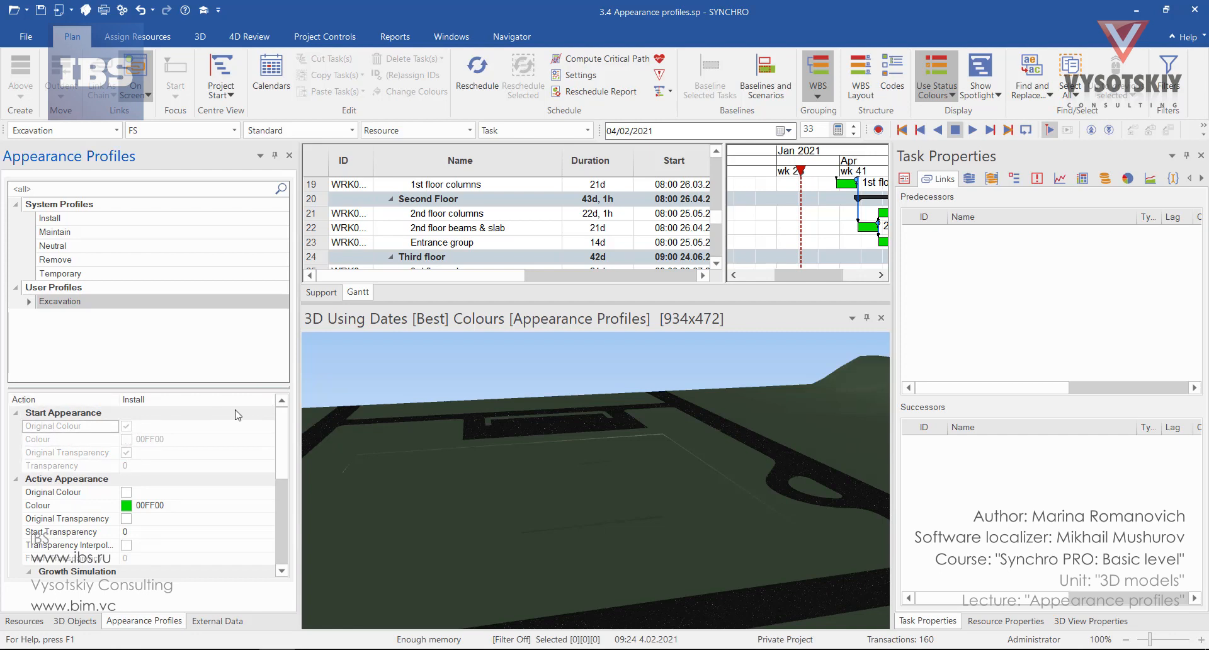
{"action": "left_click", "coordinate": [268, 400]}
{"action": "left_click", "coordinate": [256, 439]}
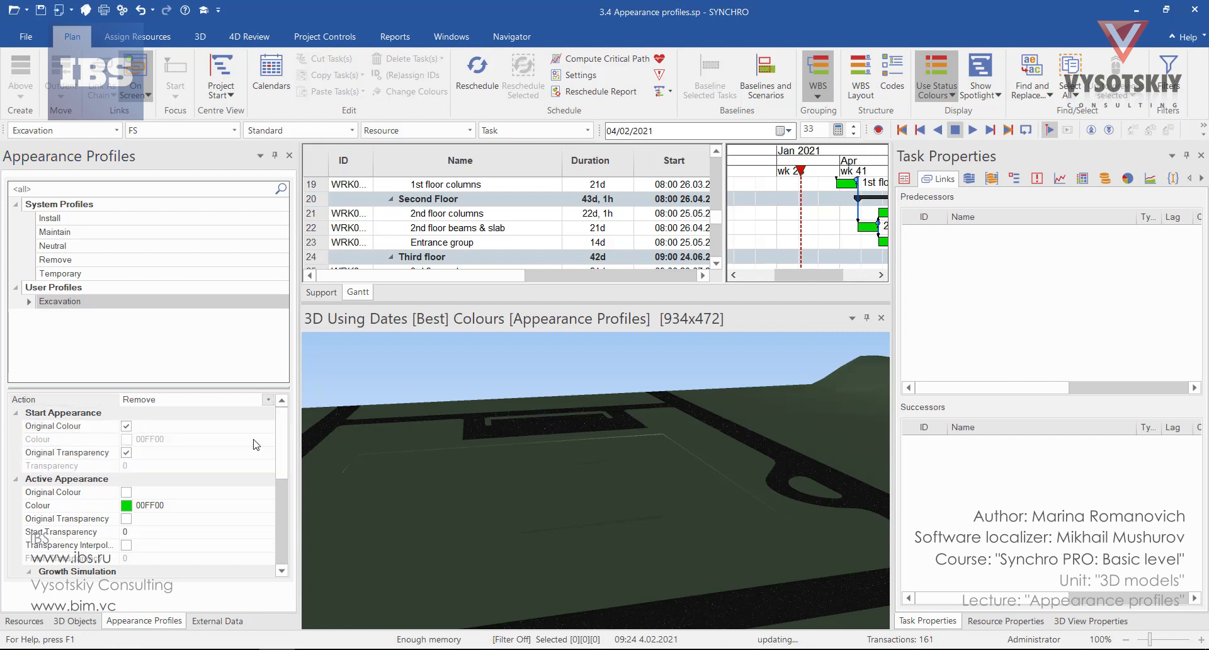
{"action": "left_click", "coordinate": [127, 426]}
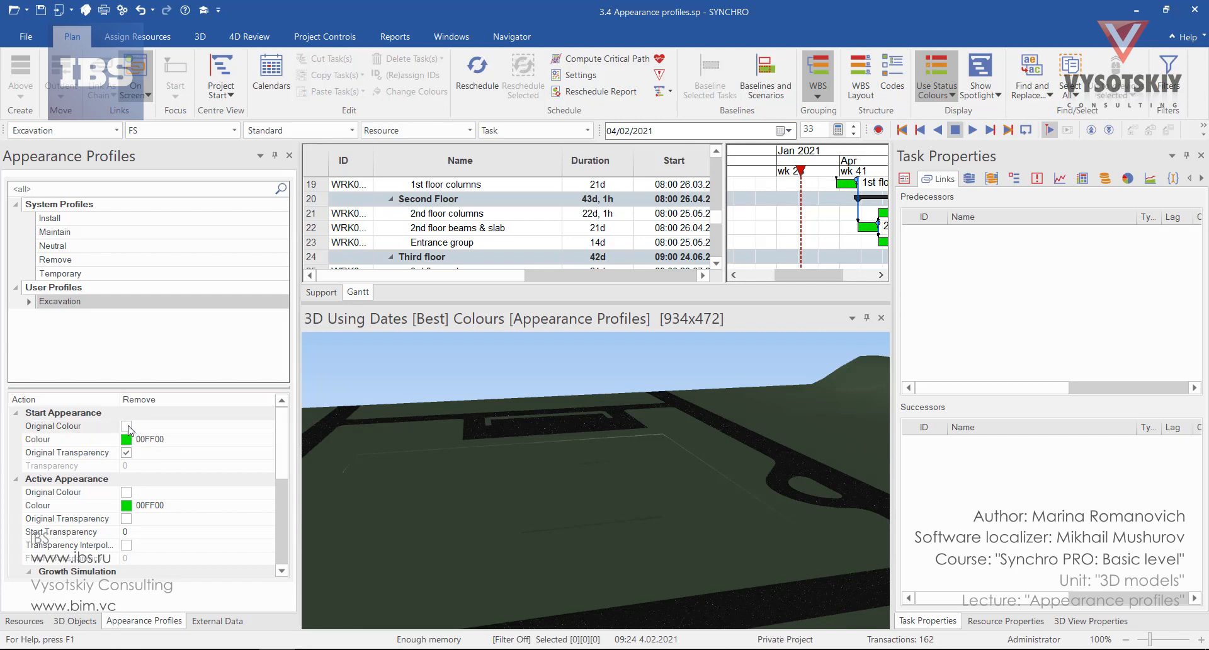
{"action": "left_click", "coordinate": [127, 426]}
Step: Set the Excavation profile's growth simulation type to Left - Right and review its end appearance settings
{"action": "left_click_drag", "start_coordinate": [284, 446], "coordinate": [288, 472]}
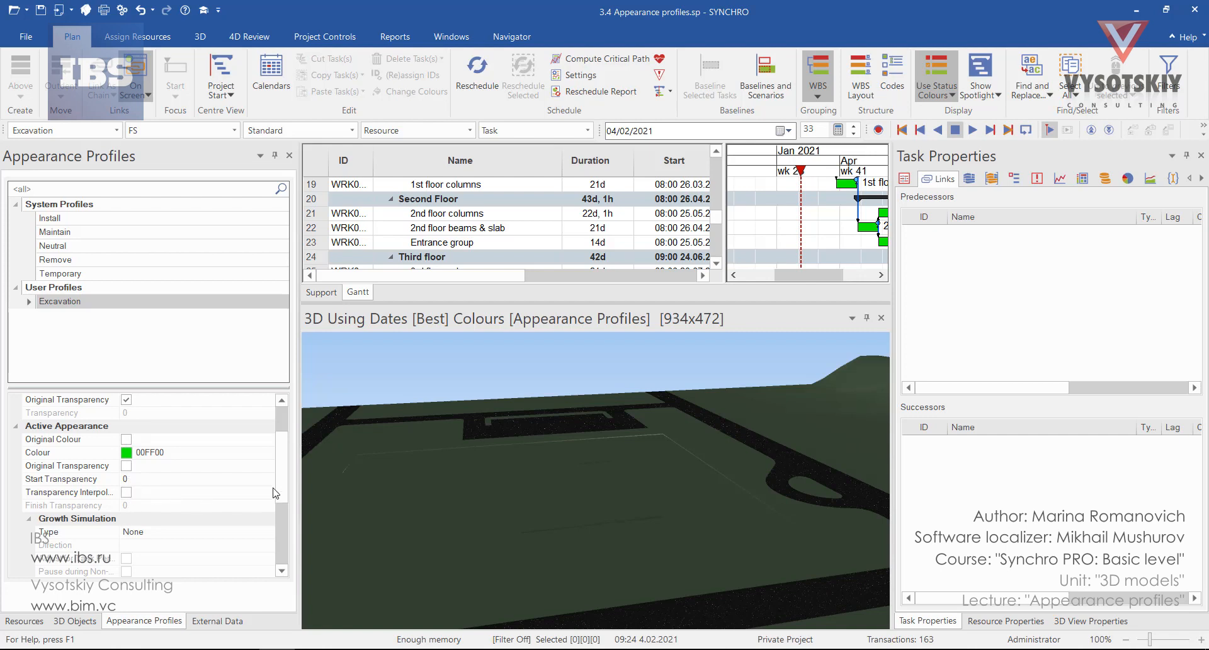
{"action": "left_click_drag", "start_coordinate": [280, 477], "coordinate": [288, 513]}
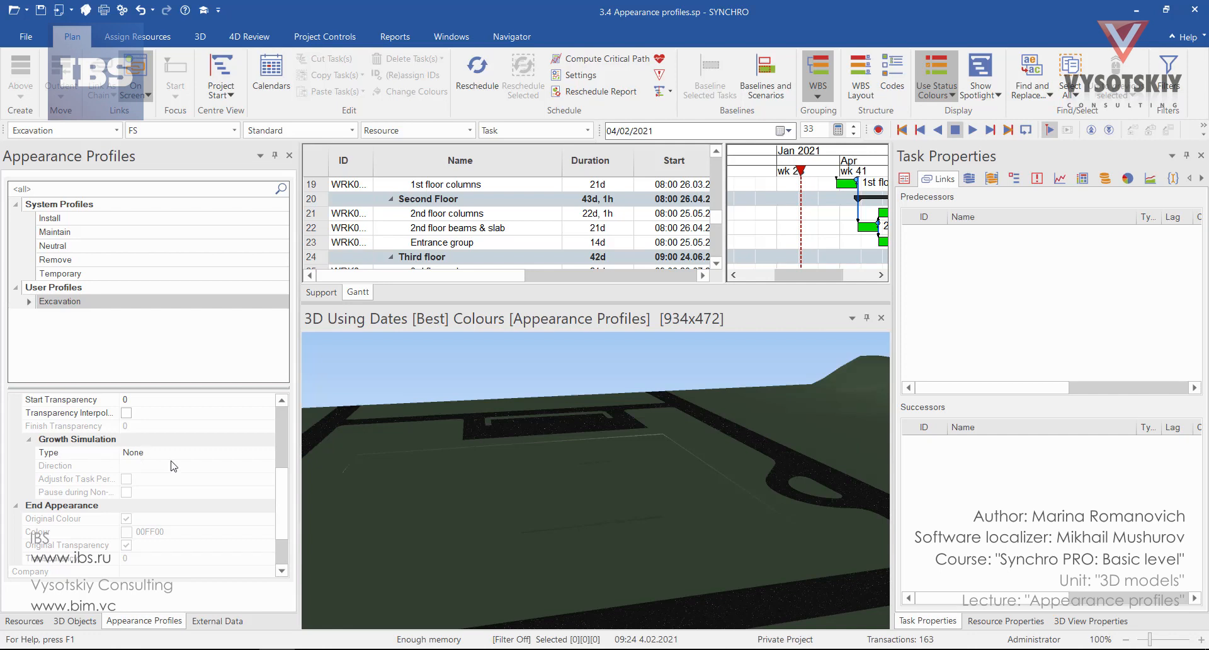
{"action": "left_click", "coordinate": [268, 452]}
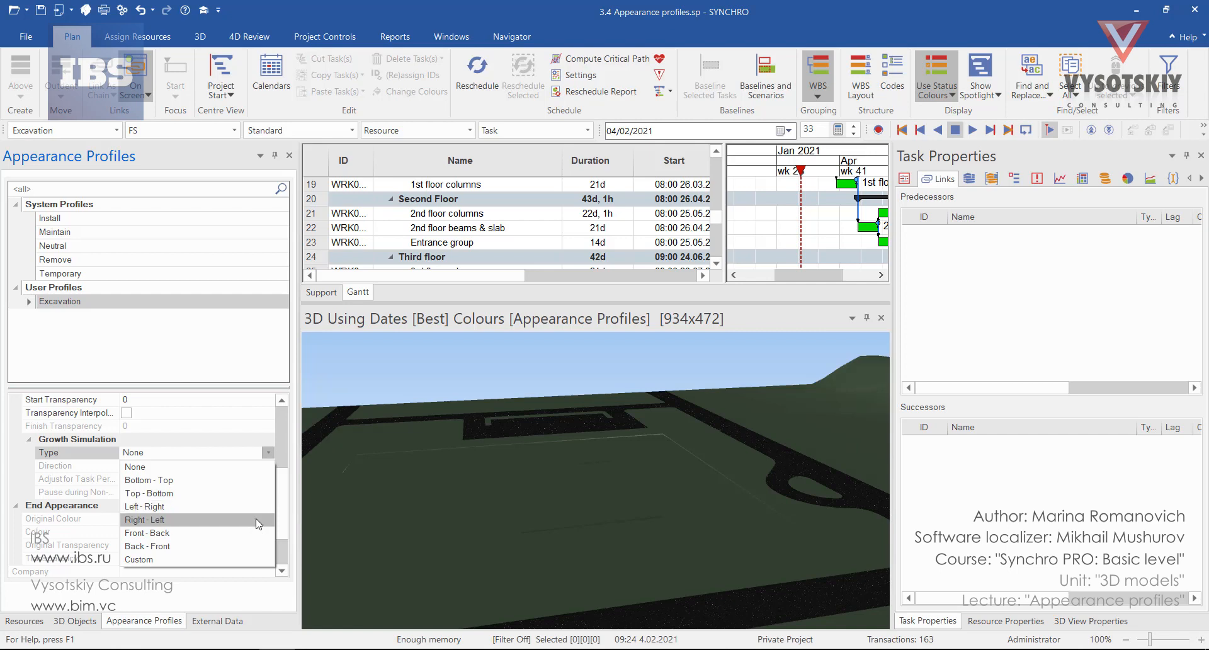
{"action": "left_click", "coordinate": [254, 558]}
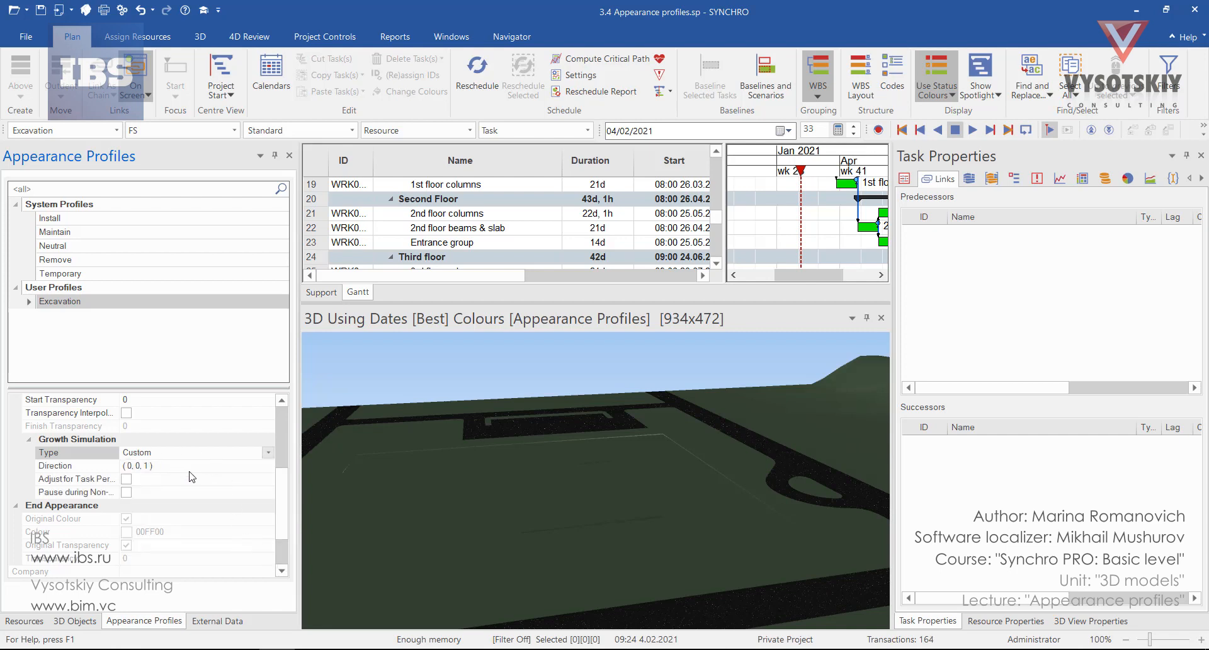
{"action": "left_click", "coordinate": [192, 452]}
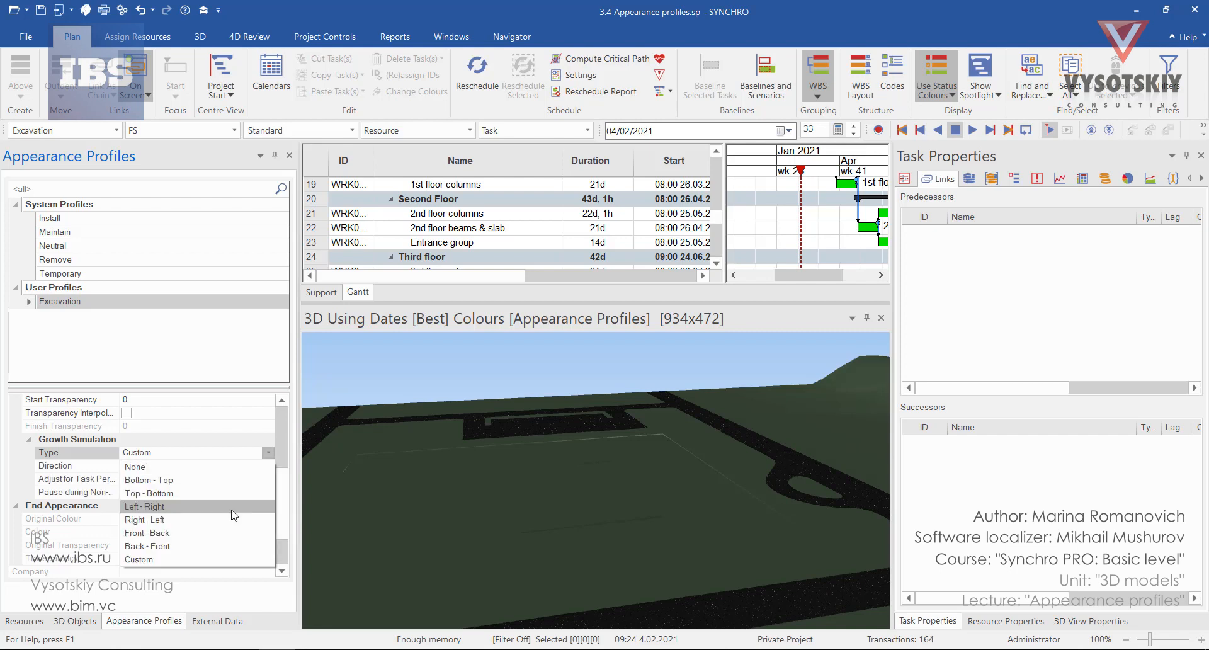
{"action": "left_click", "coordinate": [233, 512]}
{"action": "scroll", "coordinate": [285, 537], "scroll_direction": "down", "scroll_amount": 1}
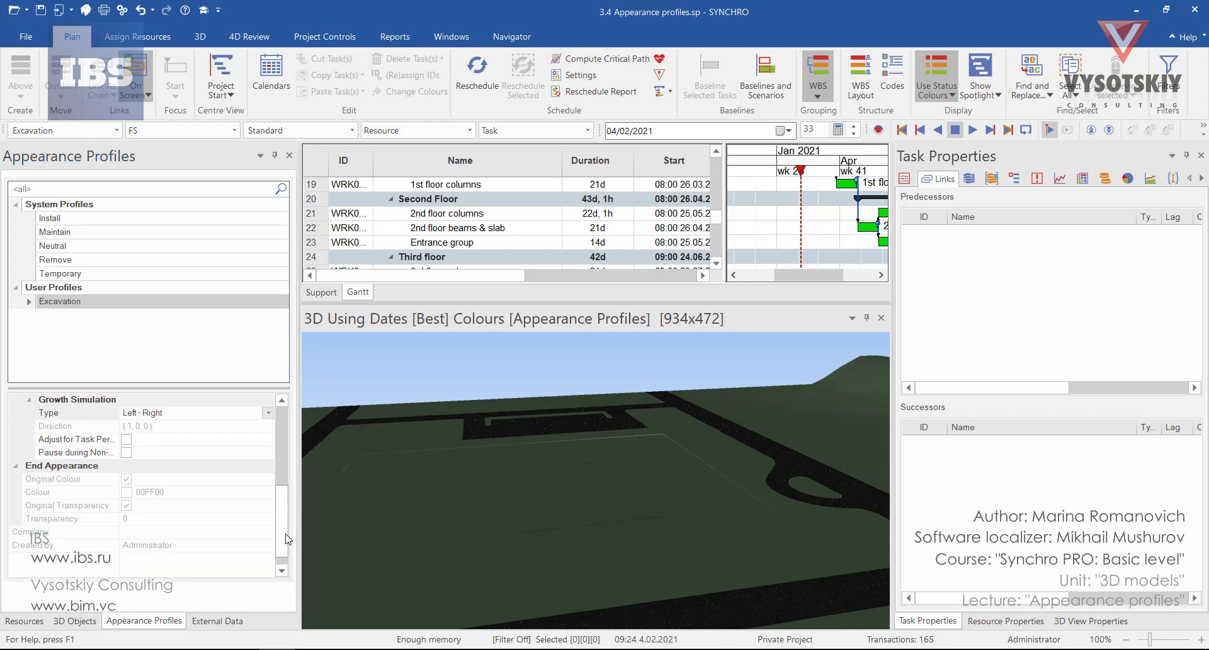
{"action": "scroll", "coordinate": [266, 408], "scroll_direction": "up", "scroll_amount": 4}
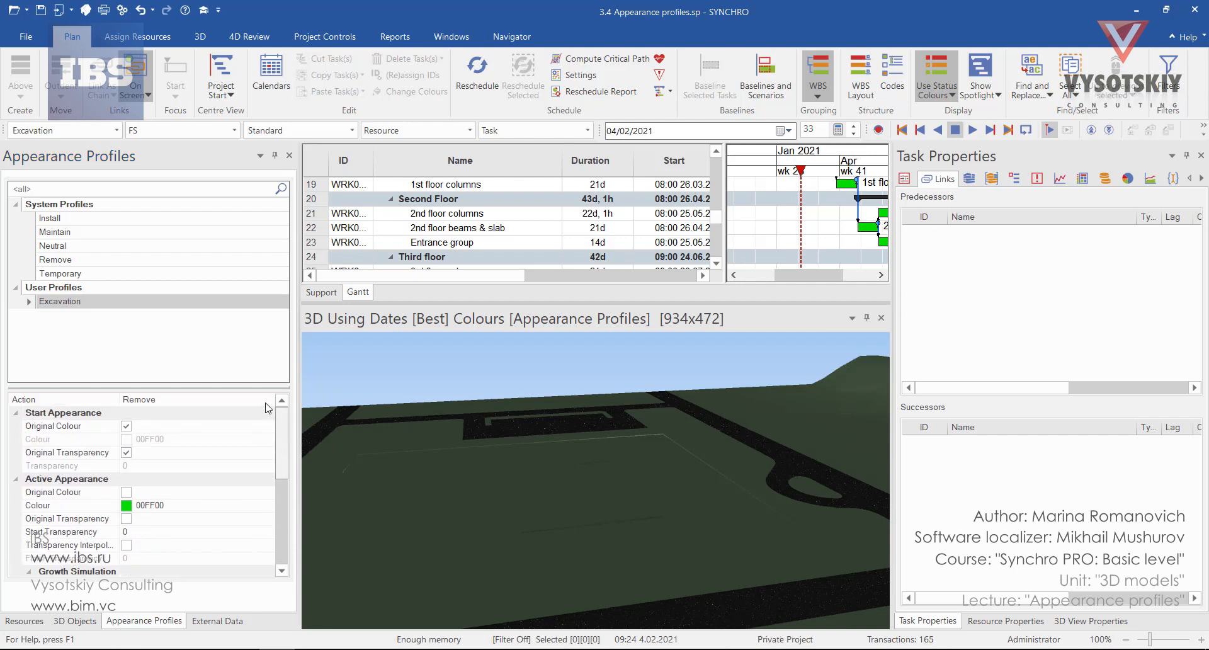
{"action": "left_click_drag", "start_coordinate": [281, 441], "coordinate": [292, 526]}
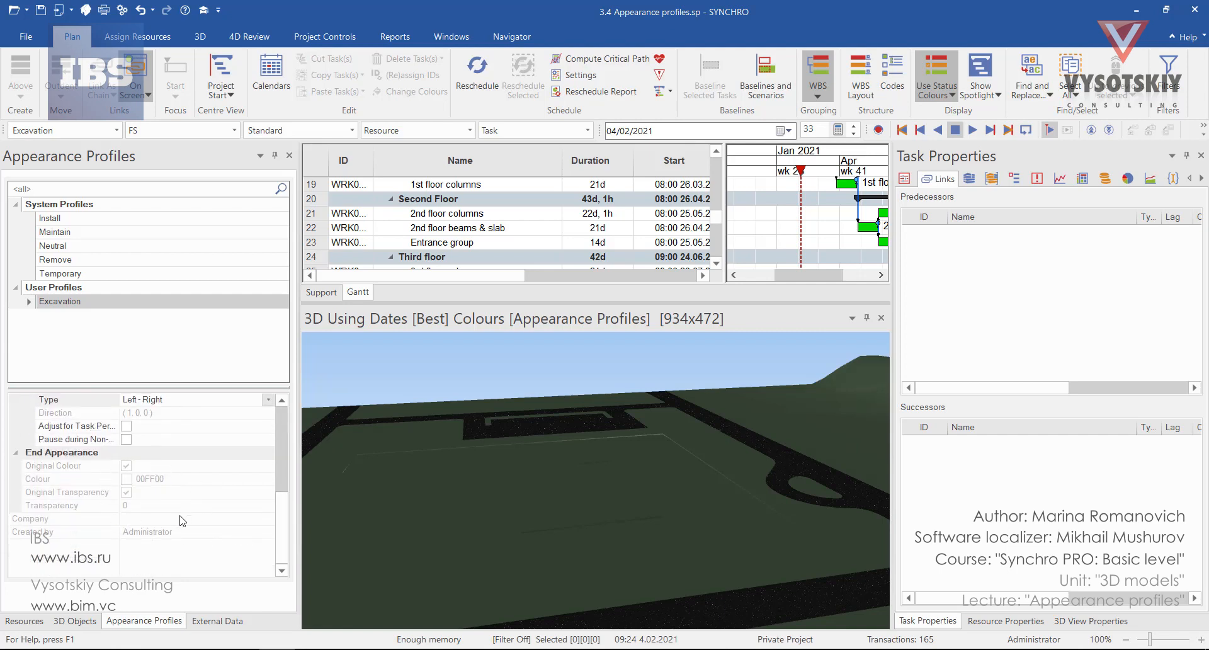
Step: Enlarge the schedule area above the 3D view and widen the Gantt chart beside the task table
{"action": "left_click_drag", "start_coordinate": [535, 306], "coordinate": [536, 392]}
{"action": "left_click_drag", "start_coordinate": [725, 296], "coordinate": [825, 295]}
{"action": "mouse_move", "coordinate": [571, 362]}
{"action": "left_mouse_down"}
{"action": "mouse_move", "coordinate": [684, 349]}
{"action": "mouse_move", "coordinate": [574, 362]}
{"action": "left_mouse_up"}
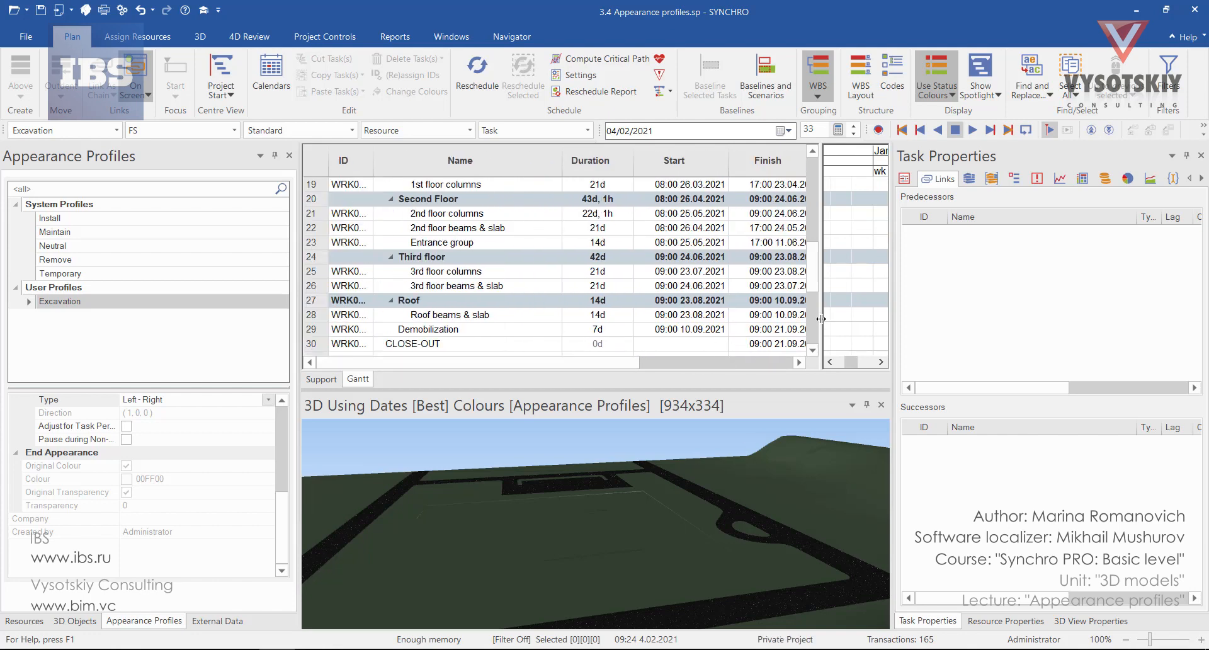
{"action": "left_click_drag", "start_coordinate": [821, 318], "coordinate": [630, 324]}
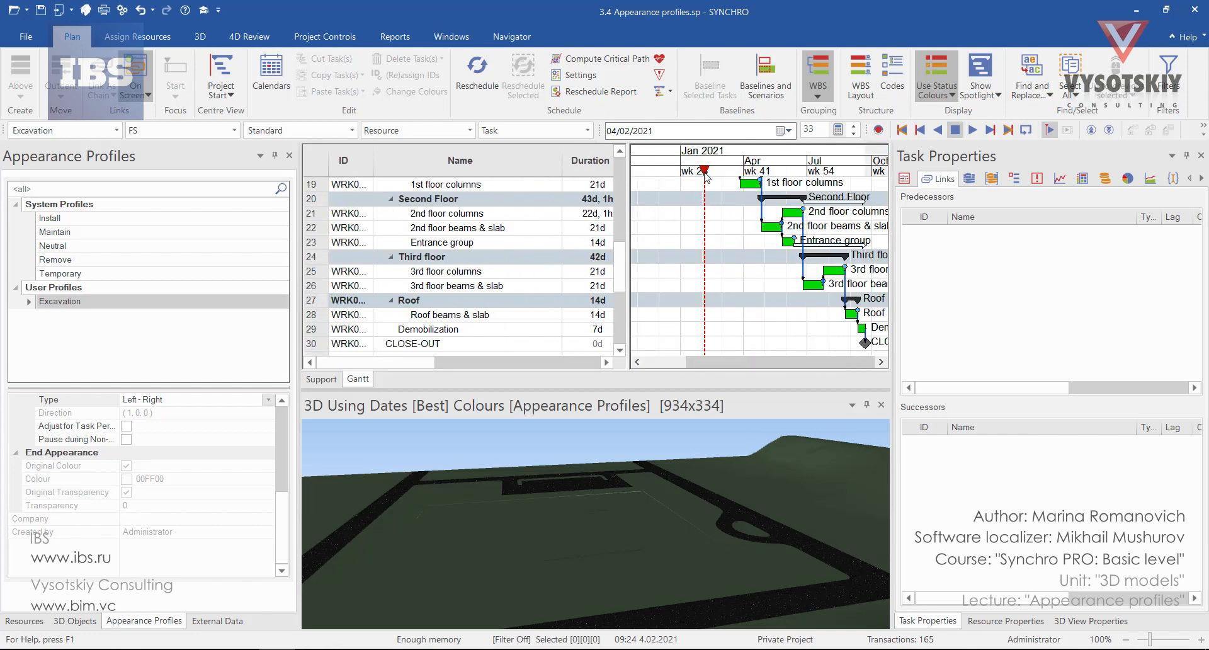
Step: Move the focus time to 7 December 2020 and select the Top layer cut-off task in the schedule
{"action": "mouse_move", "coordinate": [705, 175]}
{"action": "left_mouse_down"}
{"action": "mouse_move", "coordinate": [839, 228]}
{"action": "mouse_move", "coordinate": [667, 206]}
{"action": "mouse_move", "coordinate": [707, 202]}
{"action": "left_mouse_up"}
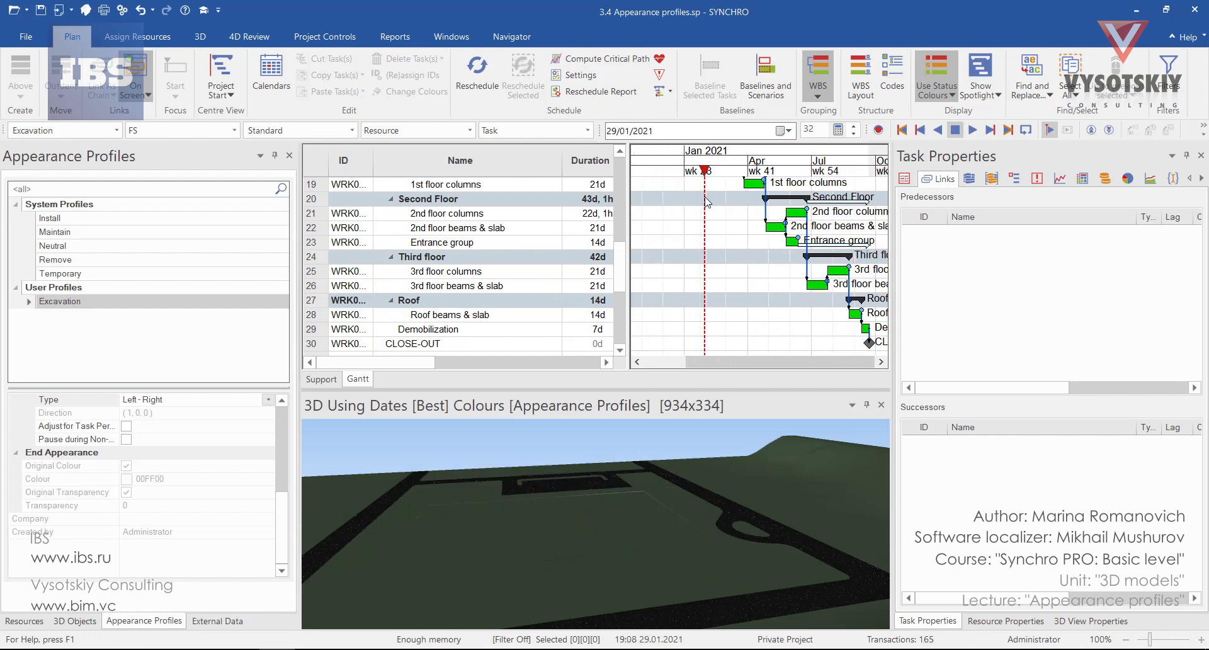
{"action": "scroll", "coordinate": [618, 220], "scroll_direction": "up", "scroll_amount": 5}
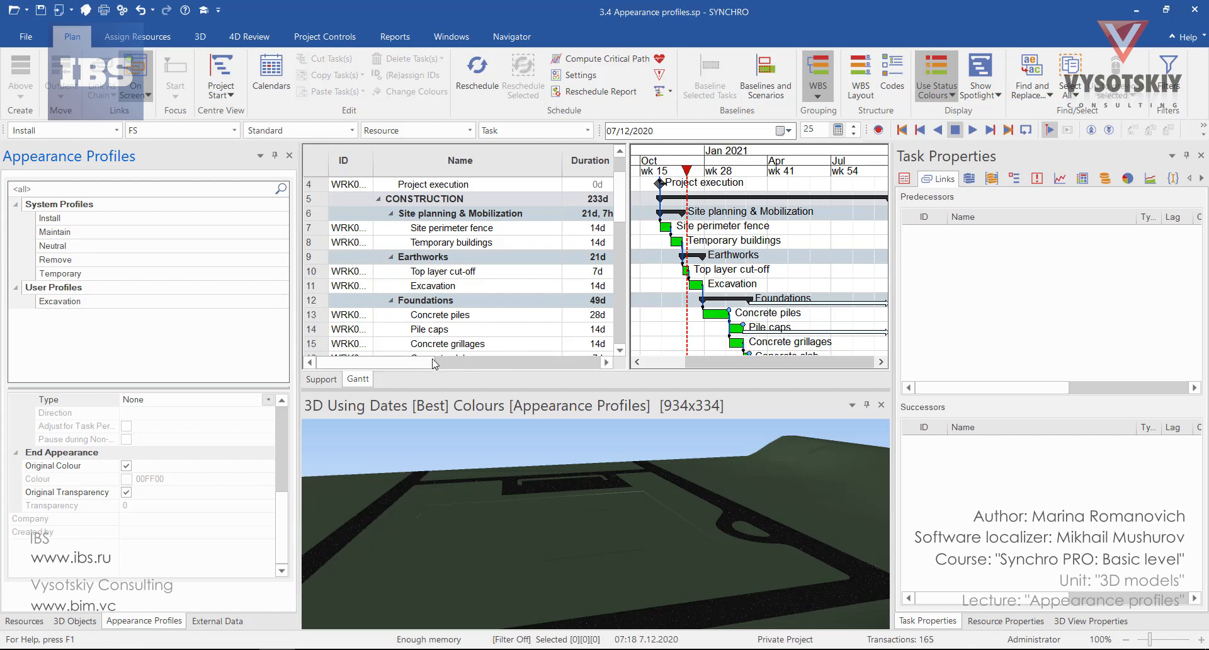
{"action": "left_click_drag", "start_coordinate": [352, 364], "coordinate": [382, 365]}
{"action": "left_click", "coordinate": [408, 275]}
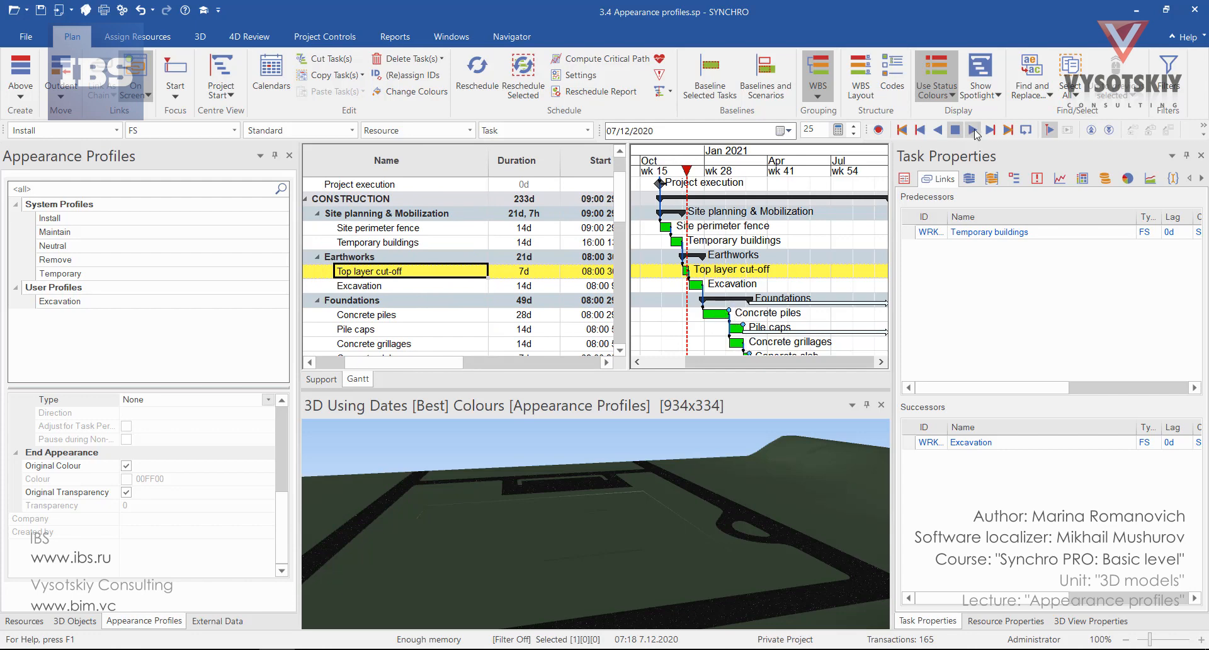
Step: Turn on resource markers in the Gantt chart and select the building-footprint ground surface in the 3D view
{"action": "left_click", "coordinate": [976, 96]}
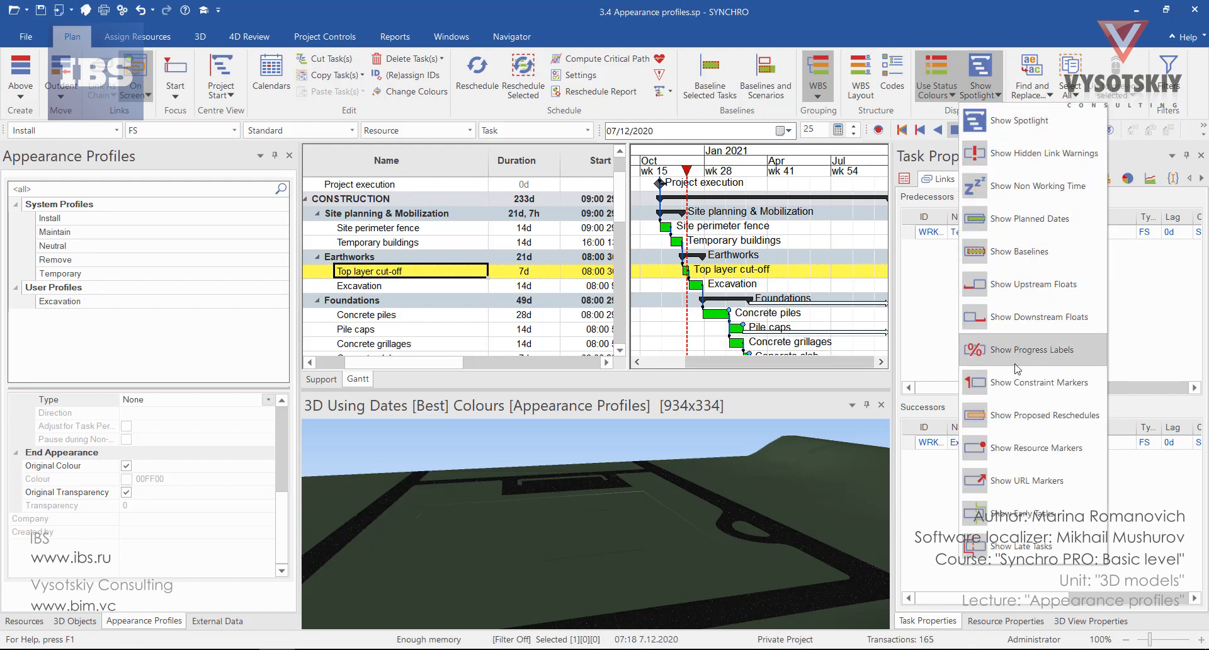
{"action": "left_click", "coordinate": [1066, 459]}
{"action": "left_click", "coordinate": [655, 523]}
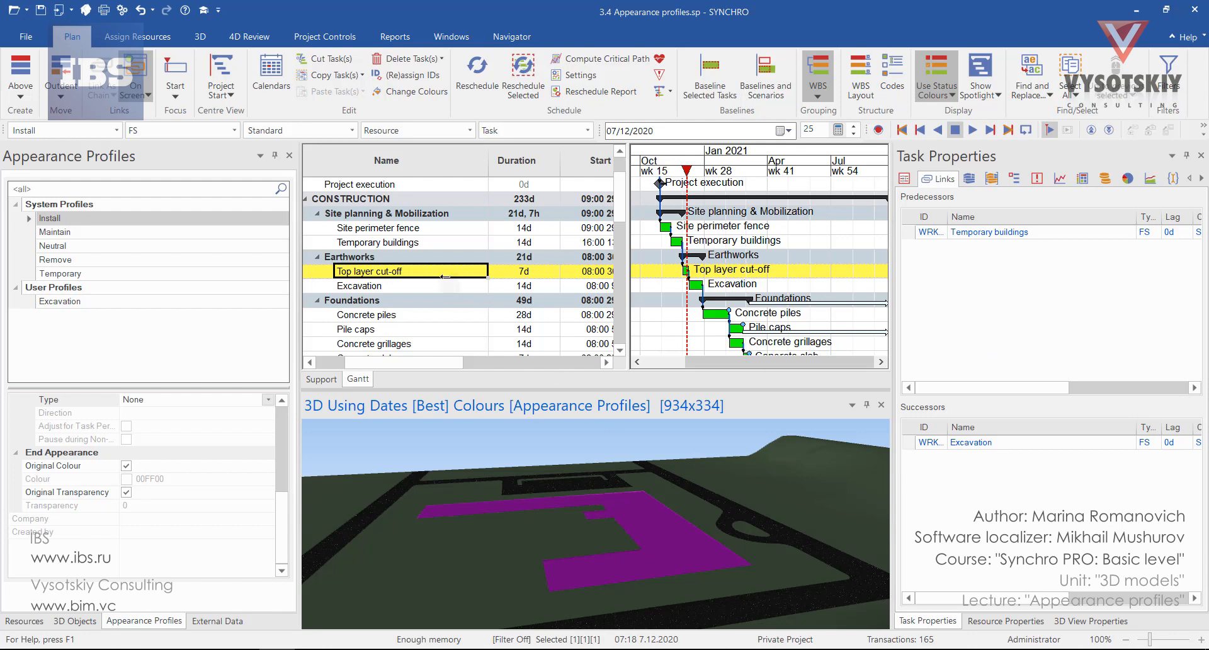
Step: Make Excavation the default resource appearance profile and assign the selected surface to the Top layer cut-off task
{"action": "left_click", "coordinate": [117, 130]}
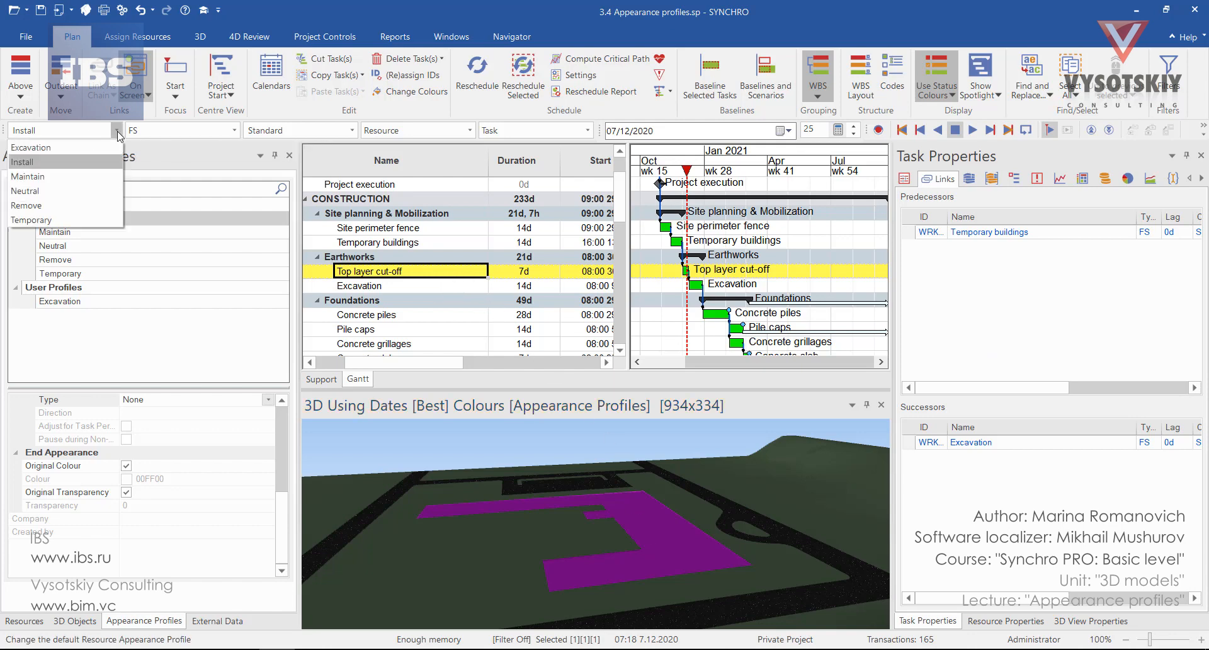
{"action": "left_click", "coordinate": [80, 146]}
{"action": "right_click", "coordinate": [635, 516]}
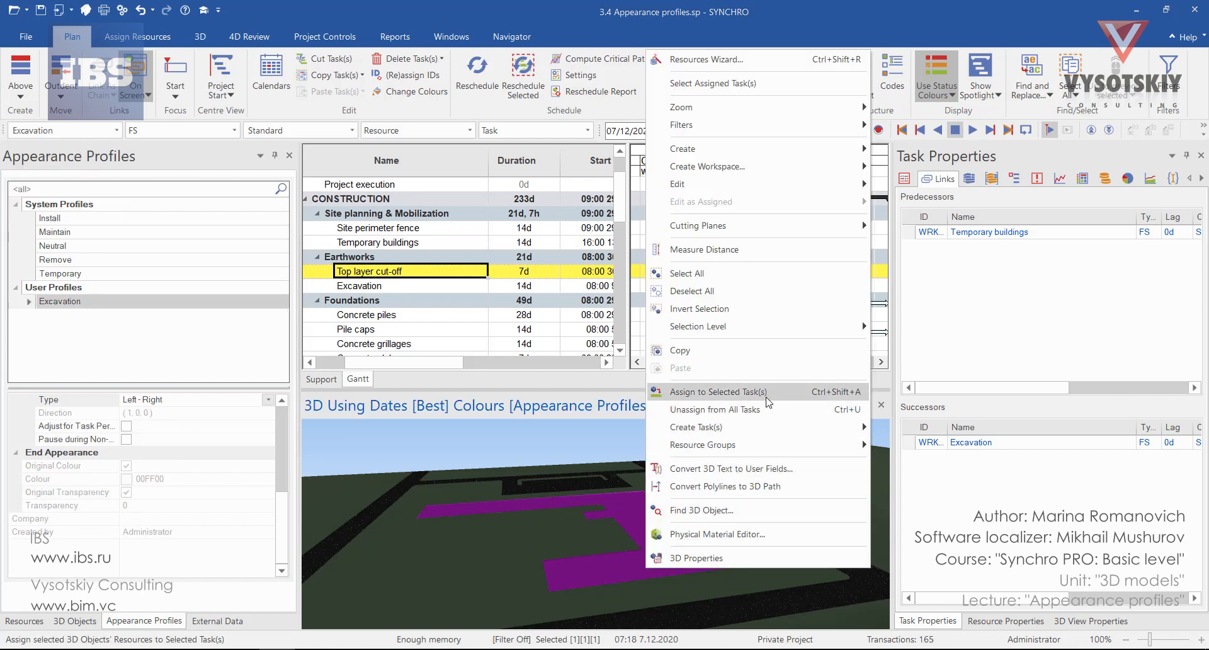
{"action": "left_click", "coordinate": [718, 392]}
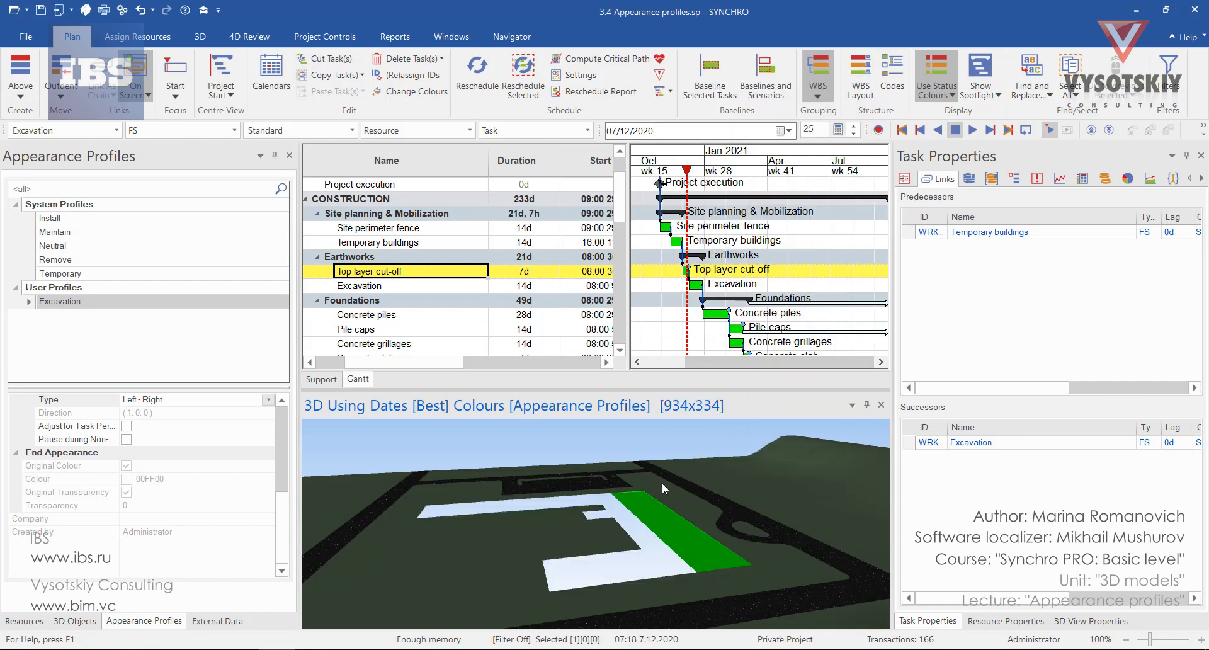
Step: Move the focus time through the Top layer cut-off task to 4 December 2020 to check the surface removal
{"action": "left_click_drag", "start_coordinate": [686, 171], "coordinate": [690, 176]}
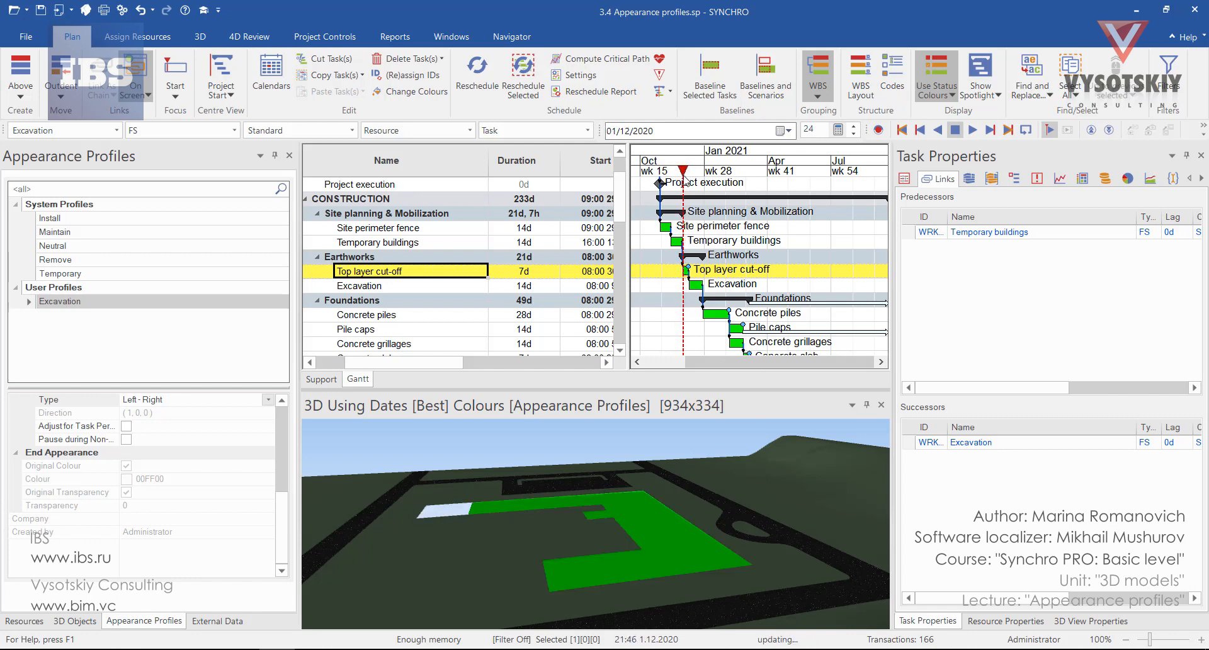
{"action": "scroll", "coordinate": [680, 272], "scroll_direction": "up", "scroll_amount": 6, "text": "ctrl"}
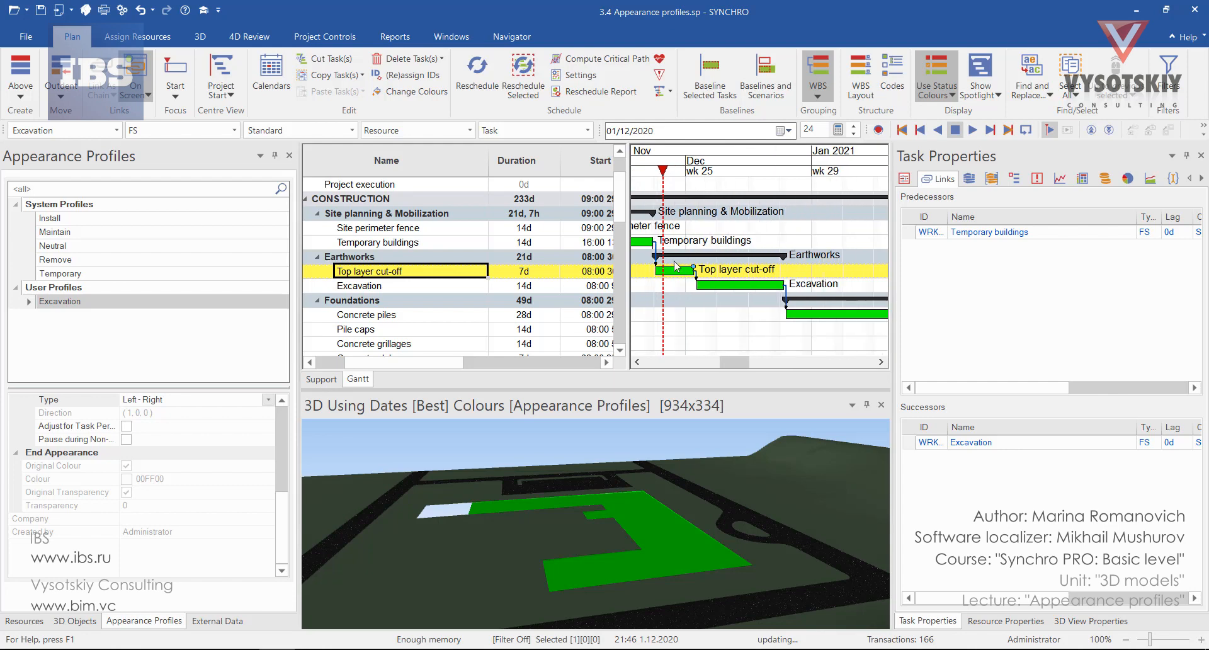
{"action": "left_click_drag", "start_coordinate": [660, 175], "coordinate": [724, 201]}
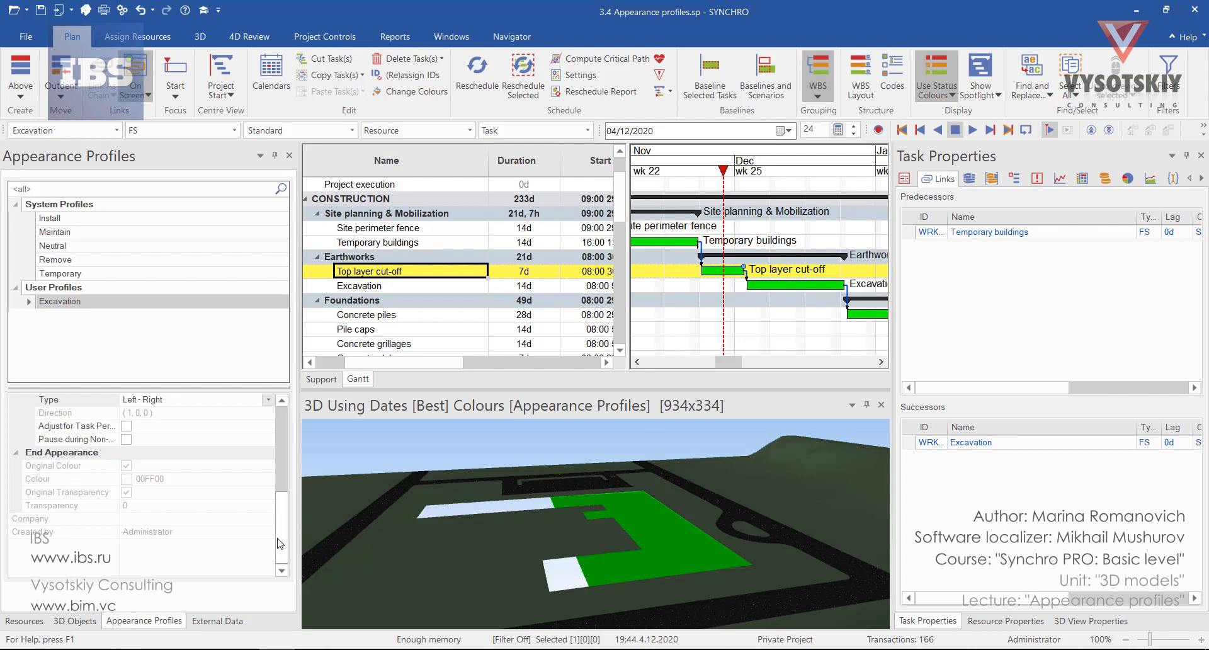
Step: Set the Excavation profile's active appearance colour to dark yellow-brown B8860B
{"action": "left_click_drag", "start_coordinate": [282, 542], "coordinate": [283, 477]}
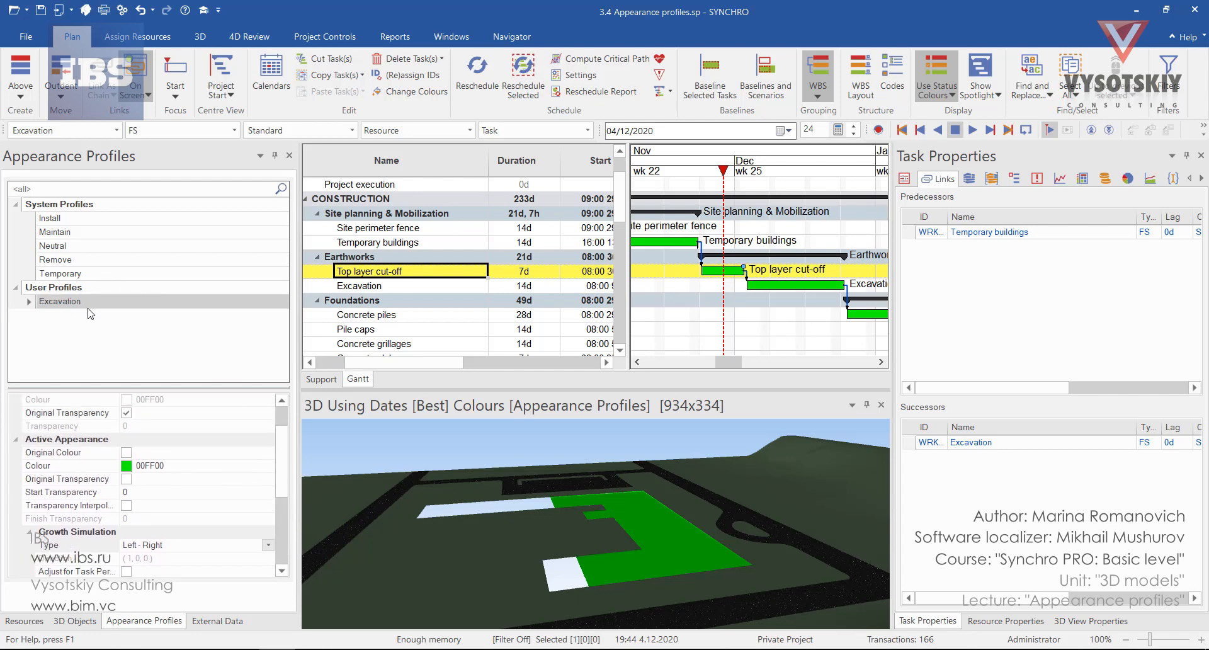
{"action": "left_click", "coordinate": [192, 469]}
{"action": "left_click", "coordinate": [269, 467]}
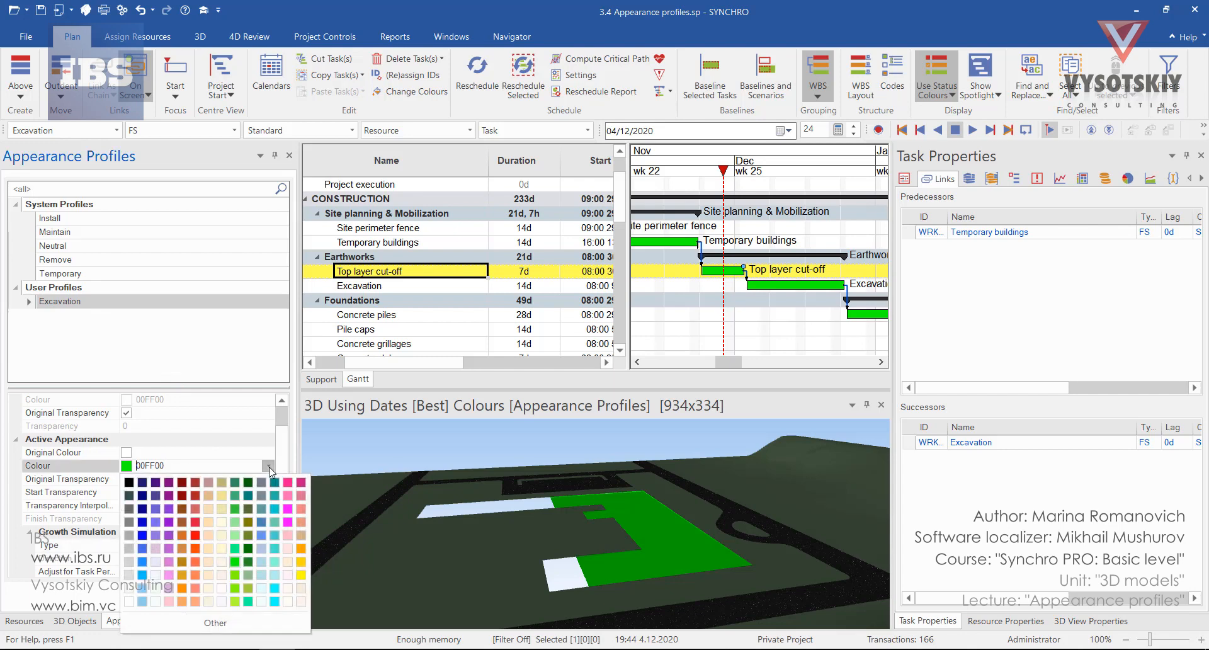
{"action": "left_click", "coordinate": [183, 571]}
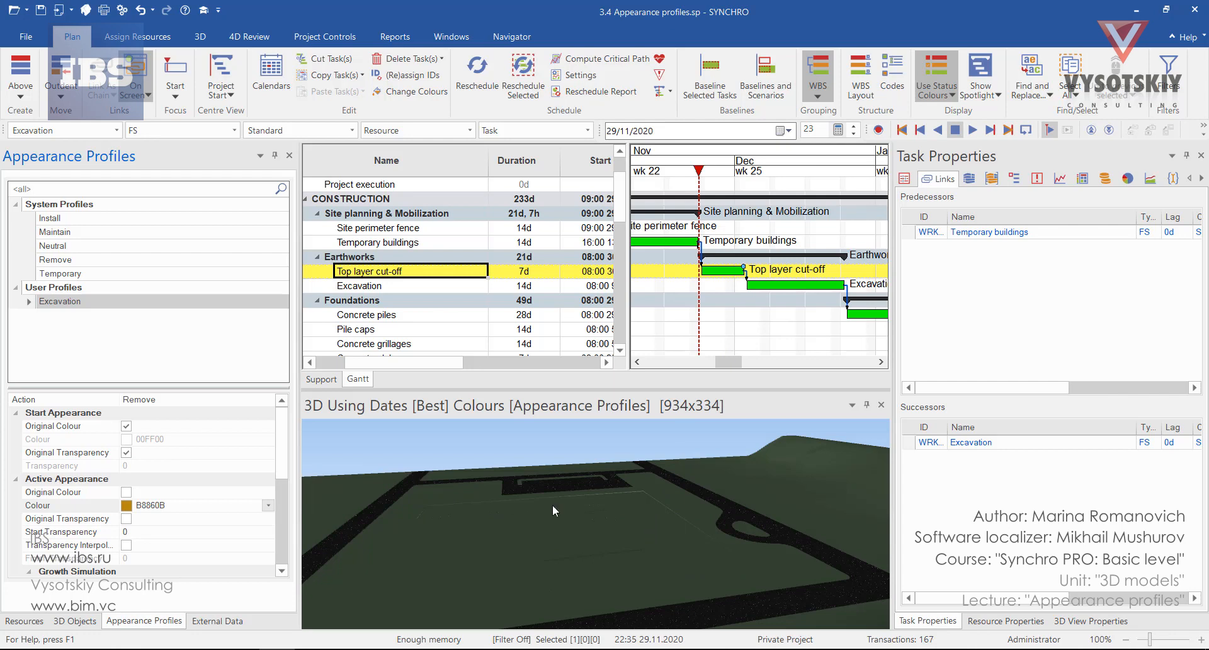
Step: Review the Excavation profile's start and active appearance settings and check the surface at focus time 5 December 2020
{"action": "left_click", "coordinate": [127, 426]}
{"action": "left_click", "coordinate": [127, 427]}
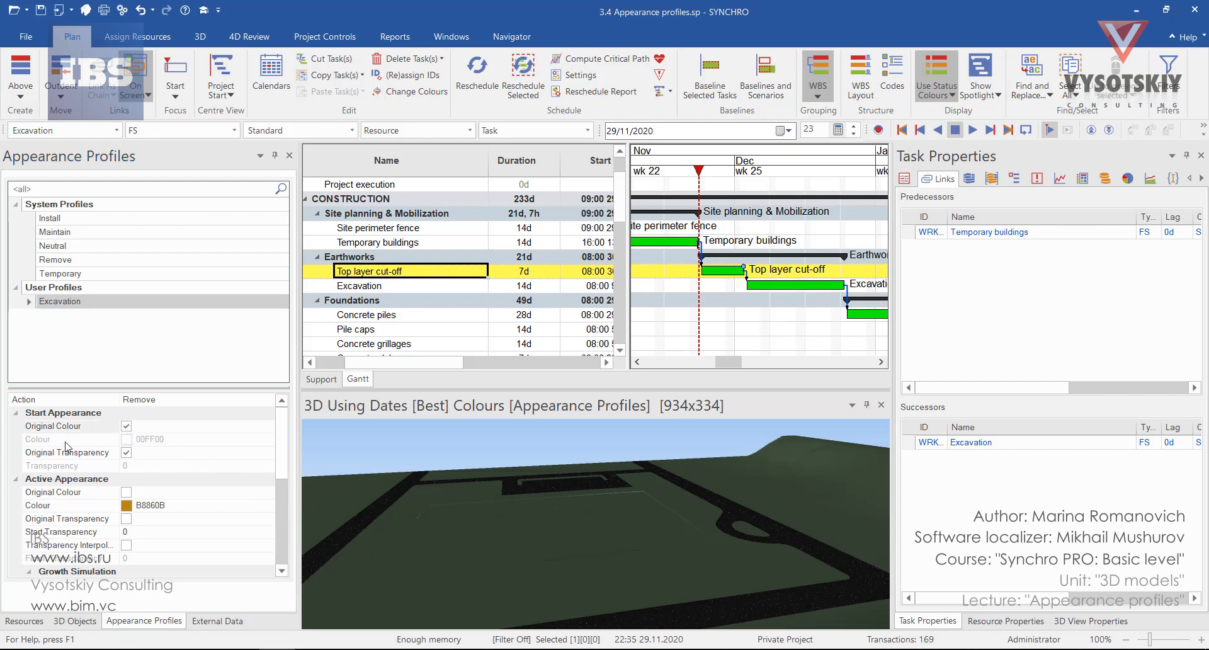
{"action": "scroll", "coordinate": [281, 447], "scroll_direction": "down", "scroll_amount": 1}
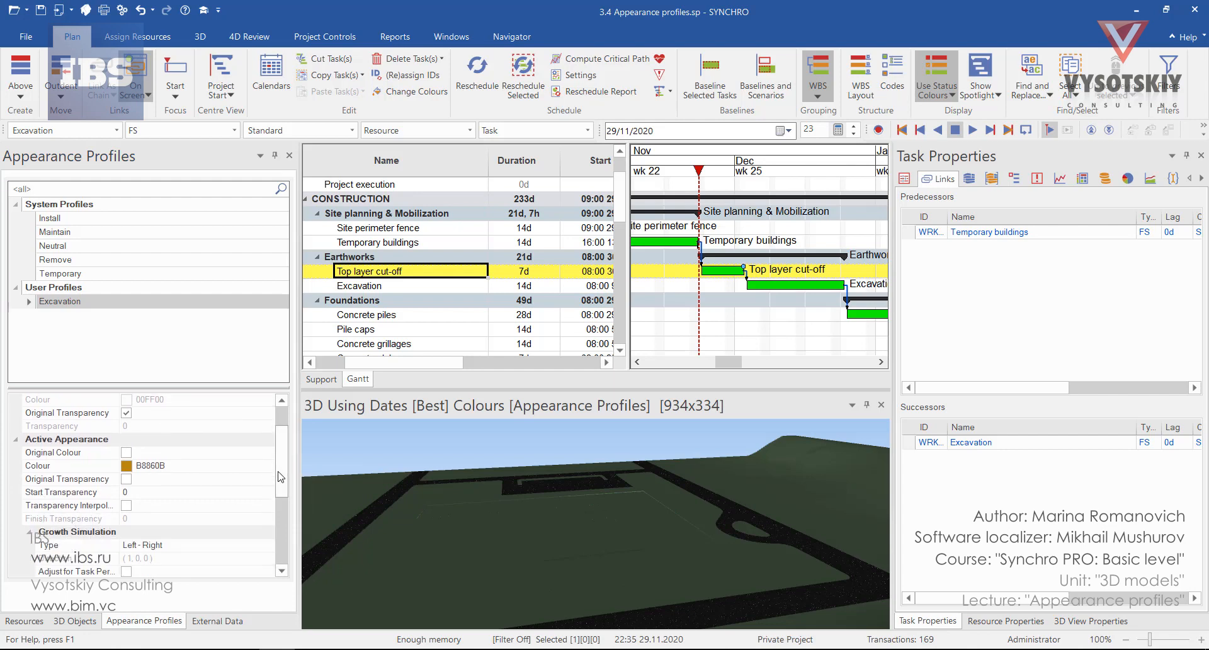
{"action": "left_click_drag", "start_coordinate": [699, 173], "coordinate": [725, 175]}
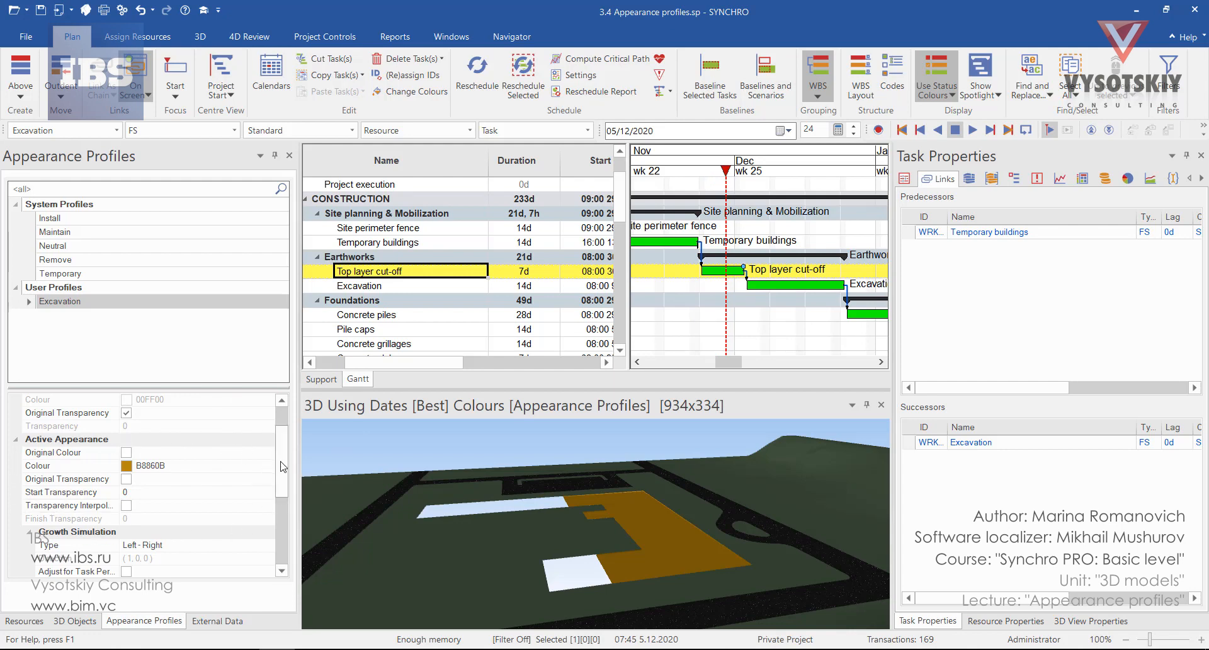
Step: Review the profile's growth simulation and end appearance settings and check the surface at focus time 9 December 2020
{"action": "scroll", "coordinate": [286, 483], "scroll_direction": "down", "scroll_amount": 1}
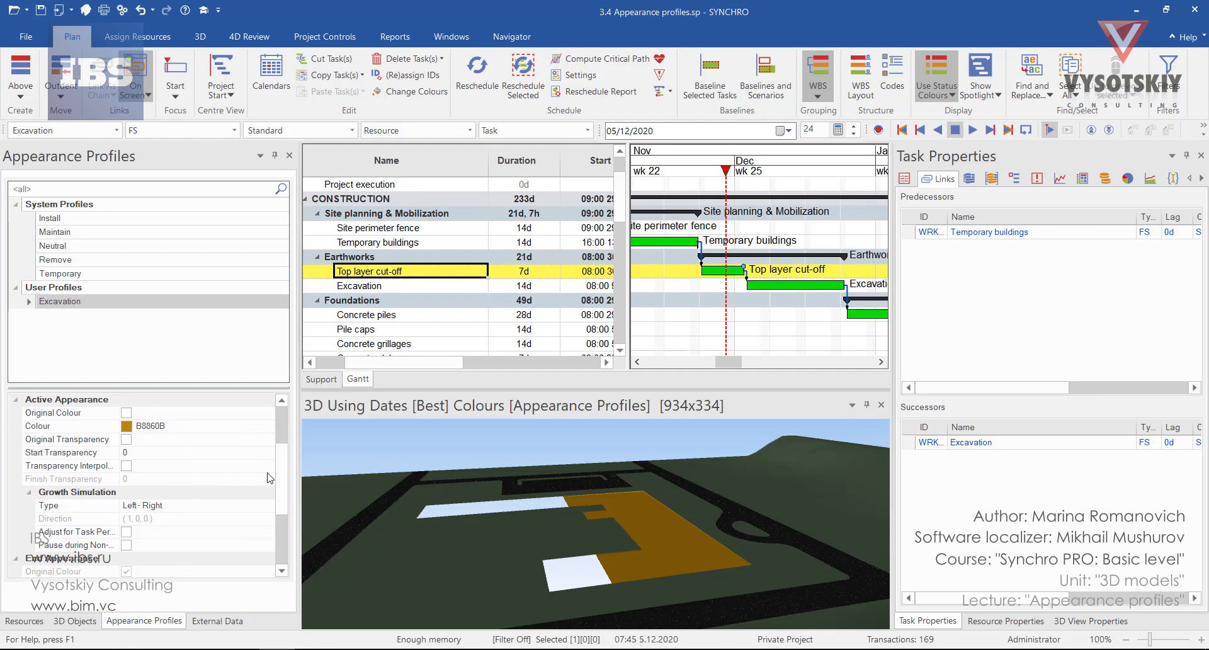
{"action": "scroll", "coordinate": [288, 482], "scroll_direction": "down", "scroll_amount": 1}
{"action": "scroll", "coordinate": [286, 481], "scroll_direction": "down", "scroll_amount": 2}
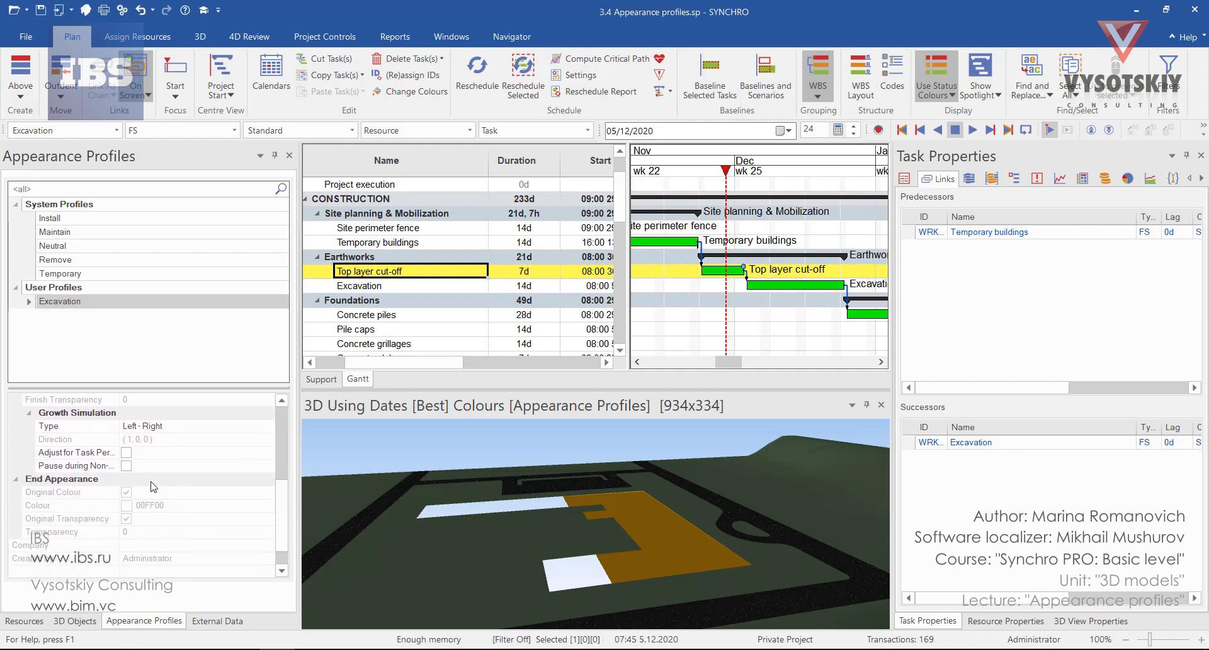
{"action": "left_click_drag", "start_coordinate": [726, 171], "coordinate": [748, 171]}
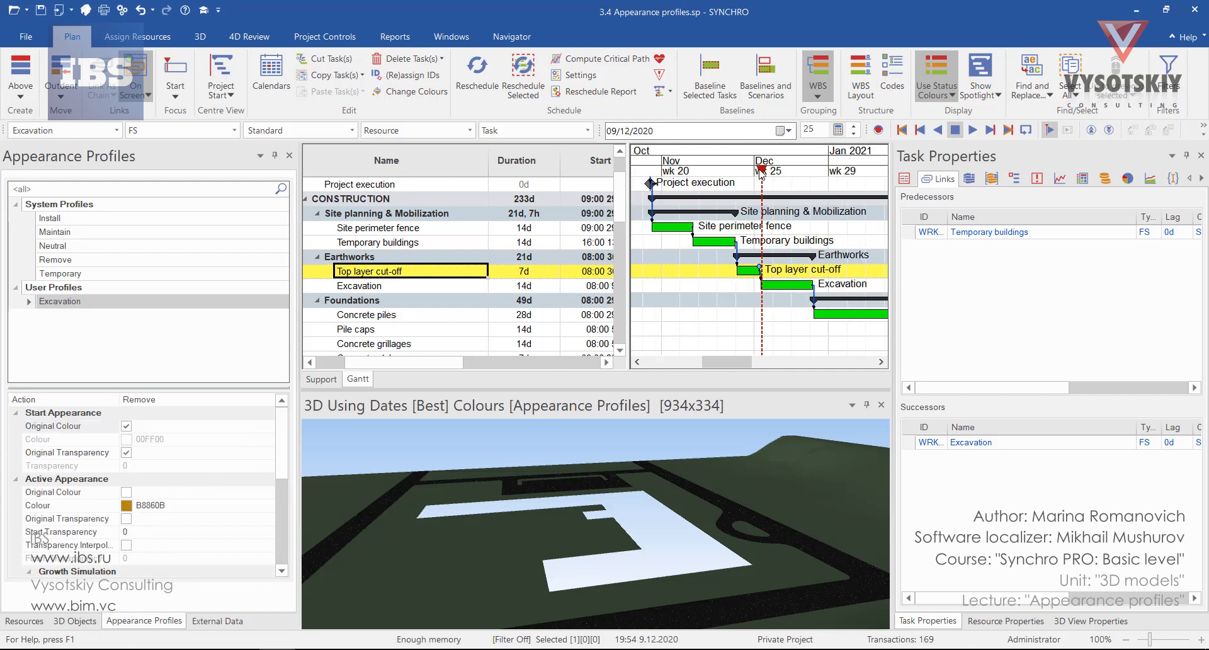
Step: Inspect the piles in the 3D view at focus time 1 January 2021, and return the focus to 4 December 2020
{"action": "left_click_drag", "start_coordinate": [762, 171], "coordinate": [823, 184]}
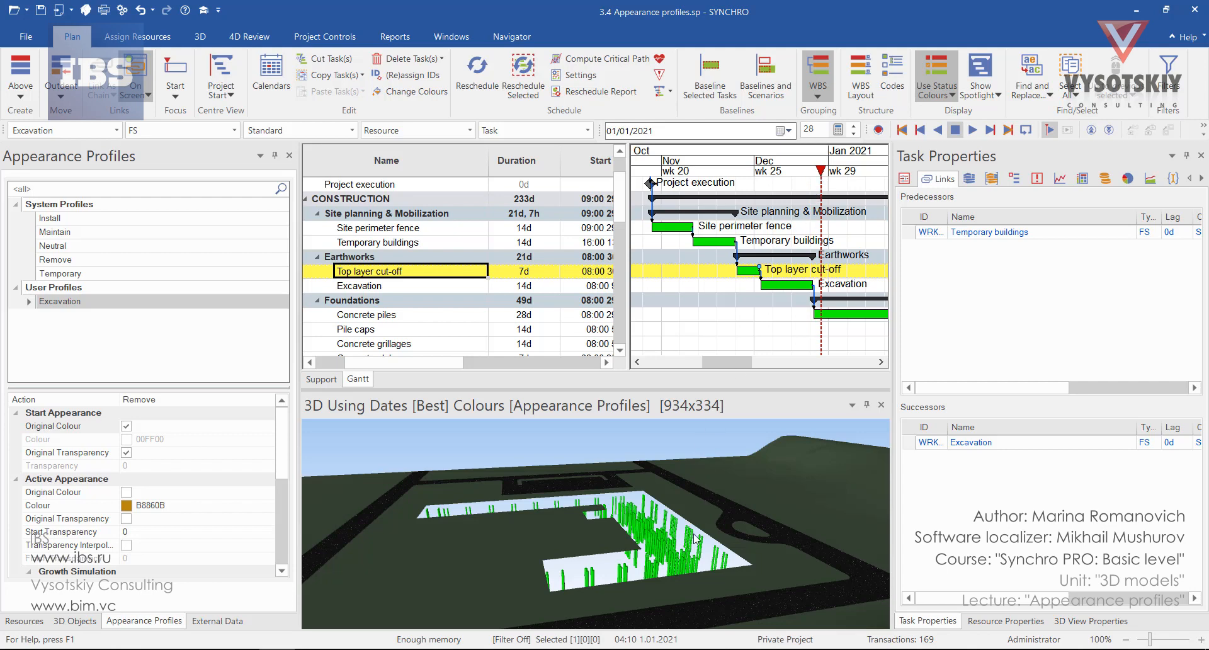
{"action": "scroll", "coordinate": [682, 550], "scroll_direction": "up", "scroll_amount": 4}
{"action": "mouse_move", "coordinate": [641, 562]}
{"action": "middle_mouse_down"}
{"action": "mouse_move", "coordinate": [572, 595]}
{"action": "mouse_move", "coordinate": [648, 544]}
{"action": "middle_mouse_up"}
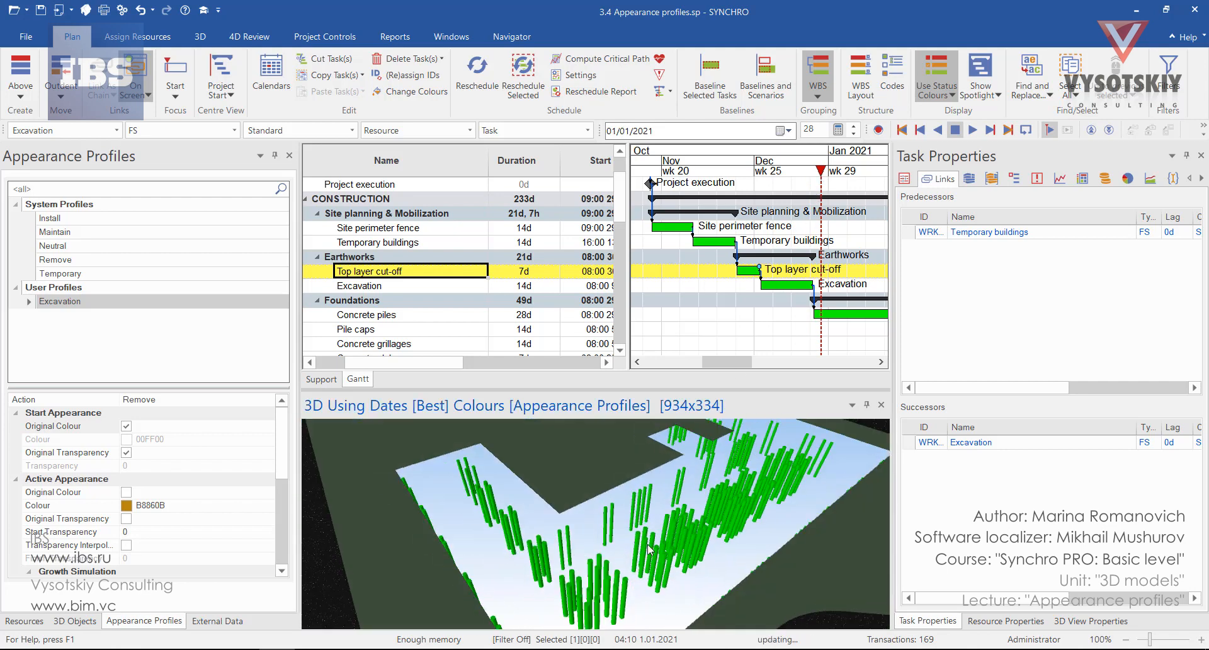
{"action": "scroll", "coordinate": [675, 531], "scroll_direction": "down", "scroll_amount": 4}
{"action": "mouse_move", "coordinate": [821, 171]}
{"action": "left_mouse_down"}
{"action": "mouse_move", "coordinate": [847, 183]}
{"action": "mouse_move", "coordinate": [830, 192]}
{"action": "mouse_move", "coordinate": [854, 188]}
{"action": "mouse_move", "coordinate": [793, 201]}
{"action": "mouse_move", "coordinate": [860, 202]}
{"action": "mouse_move", "coordinate": [633, 205]}
{"action": "mouse_move", "coordinate": [623, 219]}
{"action": "mouse_move", "coordinate": [720, 217]}
{"action": "left_mouse_up"}
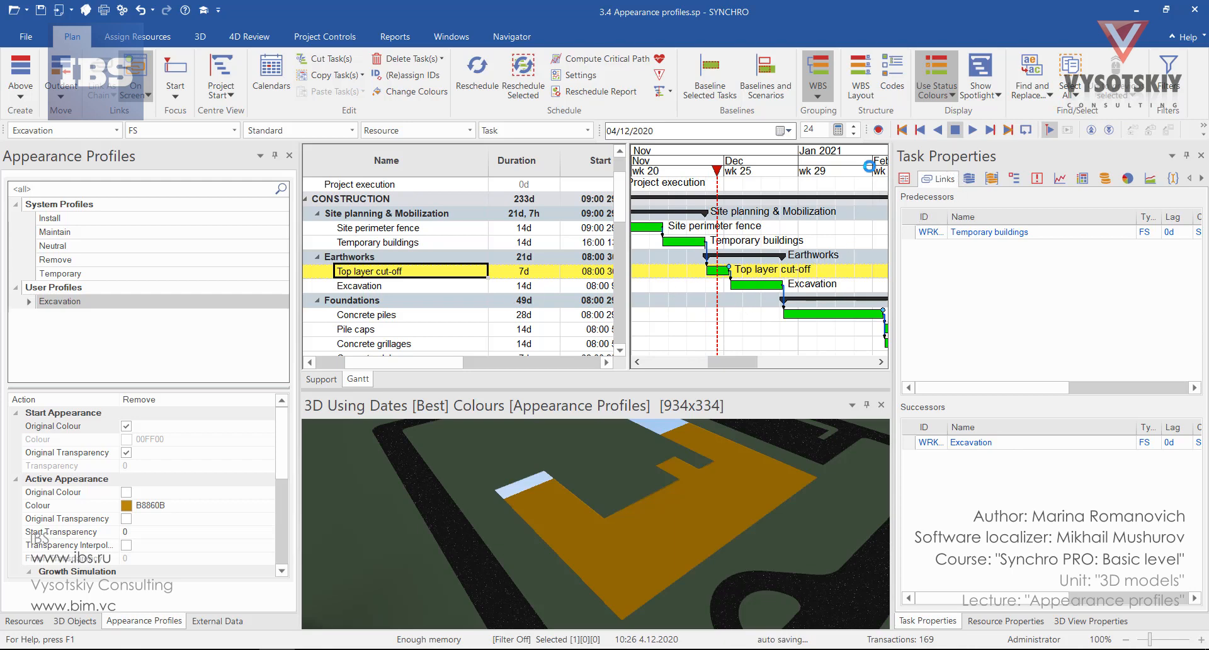
Step: List the Top layer cut-off task's assigned material resources and choose Excavation as the appearance profile of Surface [266005]
{"action": "left_click", "coordinate": [469, 42]}
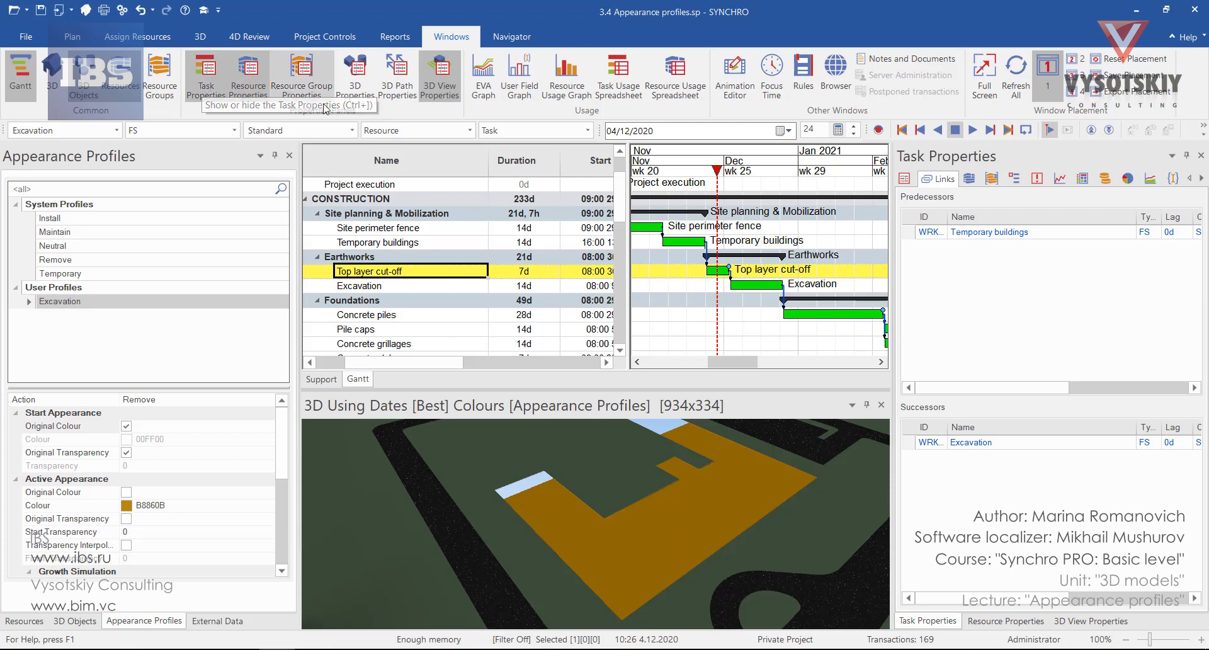
{"action": "left_click", "coordinate": [970, 178]}
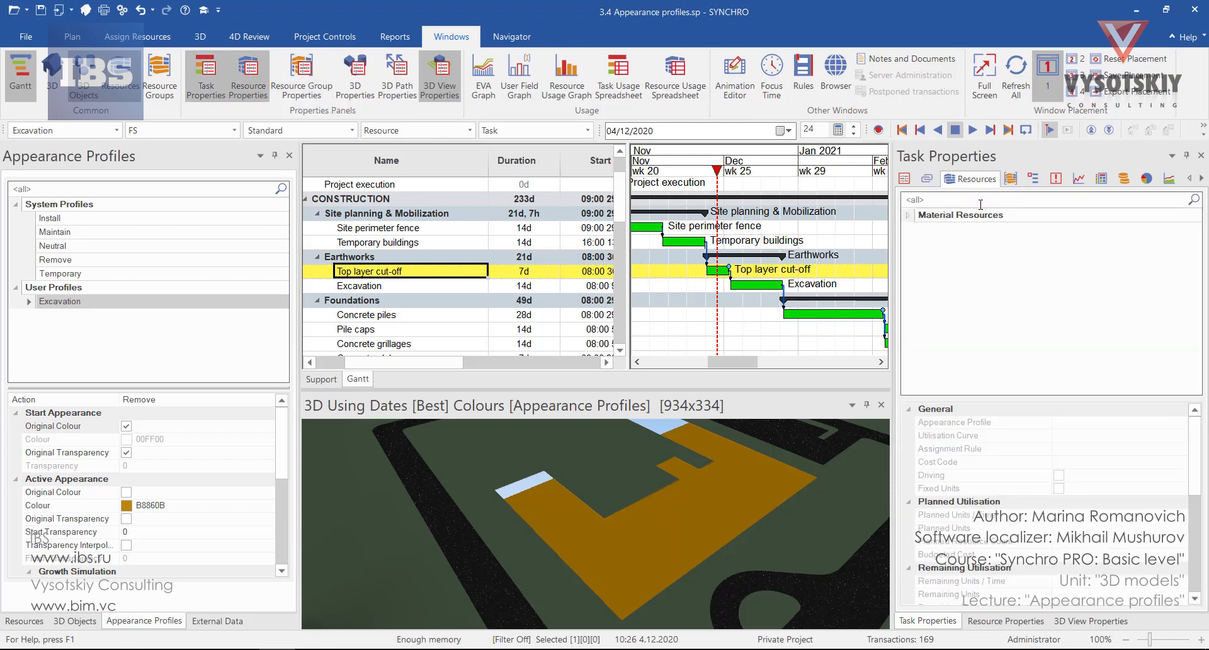
{"action": "left_click", "coordinate": [907, 216]}
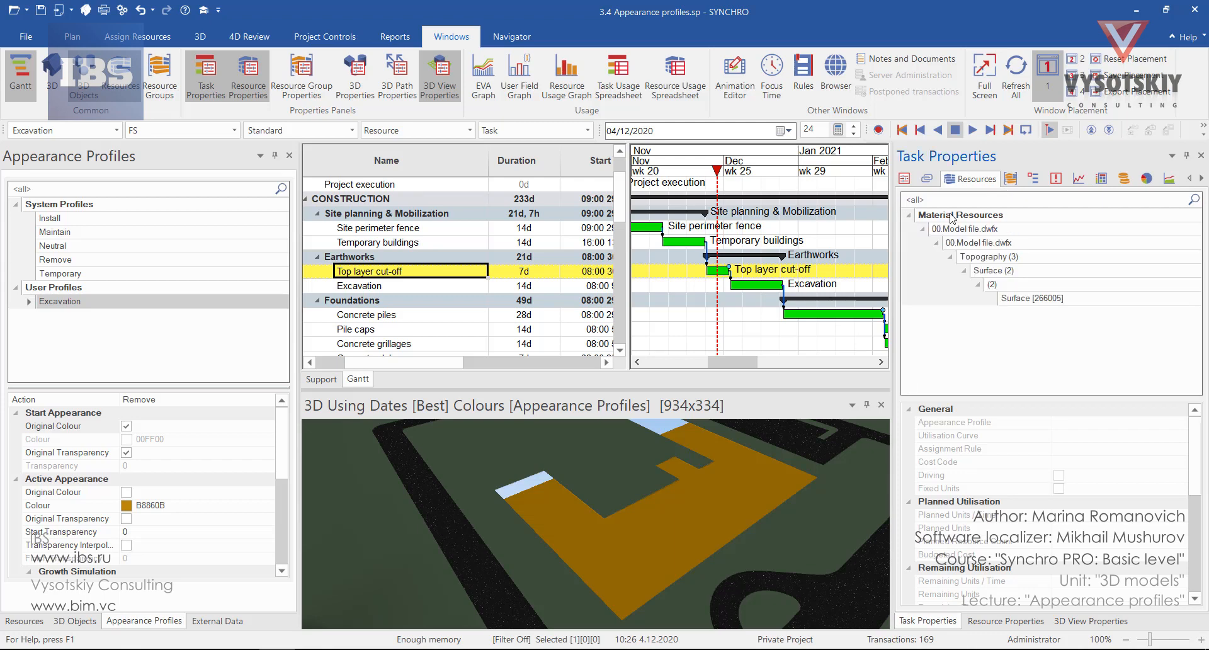
{"action": "left_click", "coordinate": [1016, 300]}
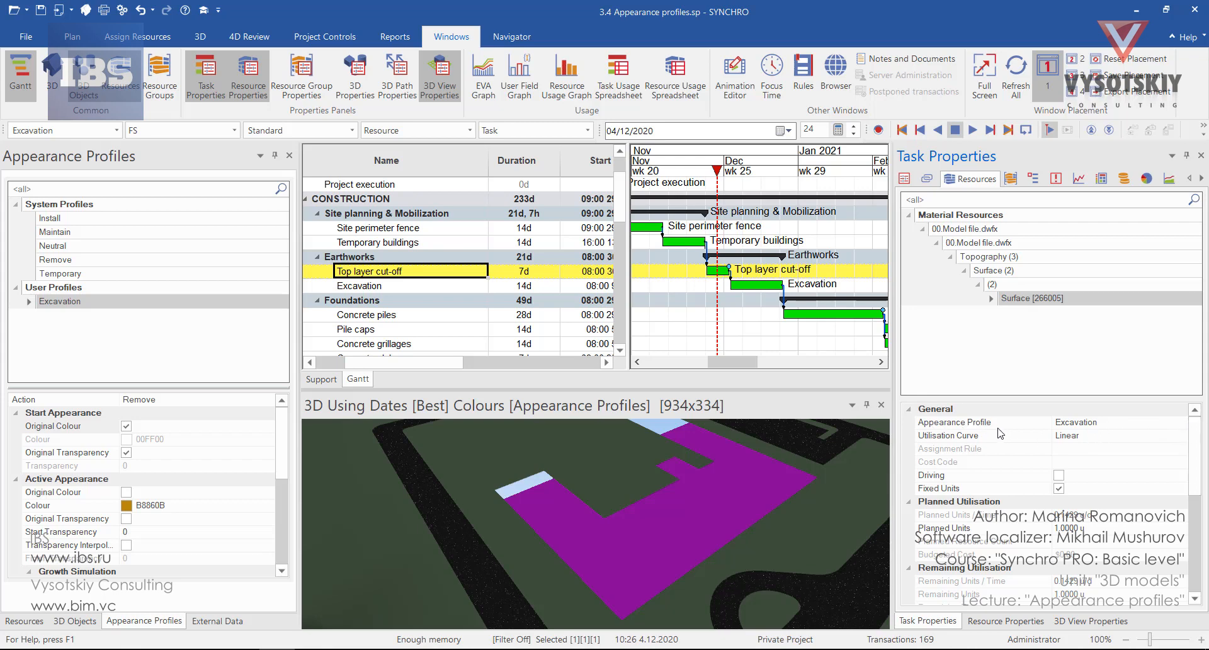
{"action": "left_click", "coordinate": [1181, 423]}
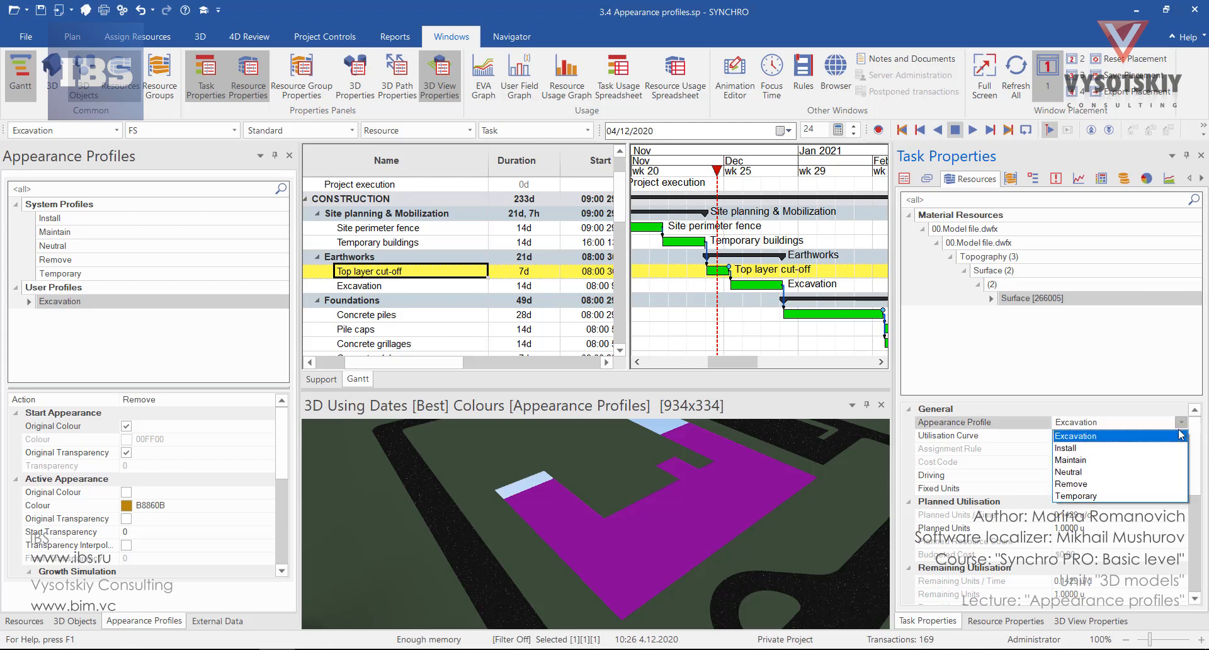
{"action": "left_click", "coordinate": [1176, 436]}
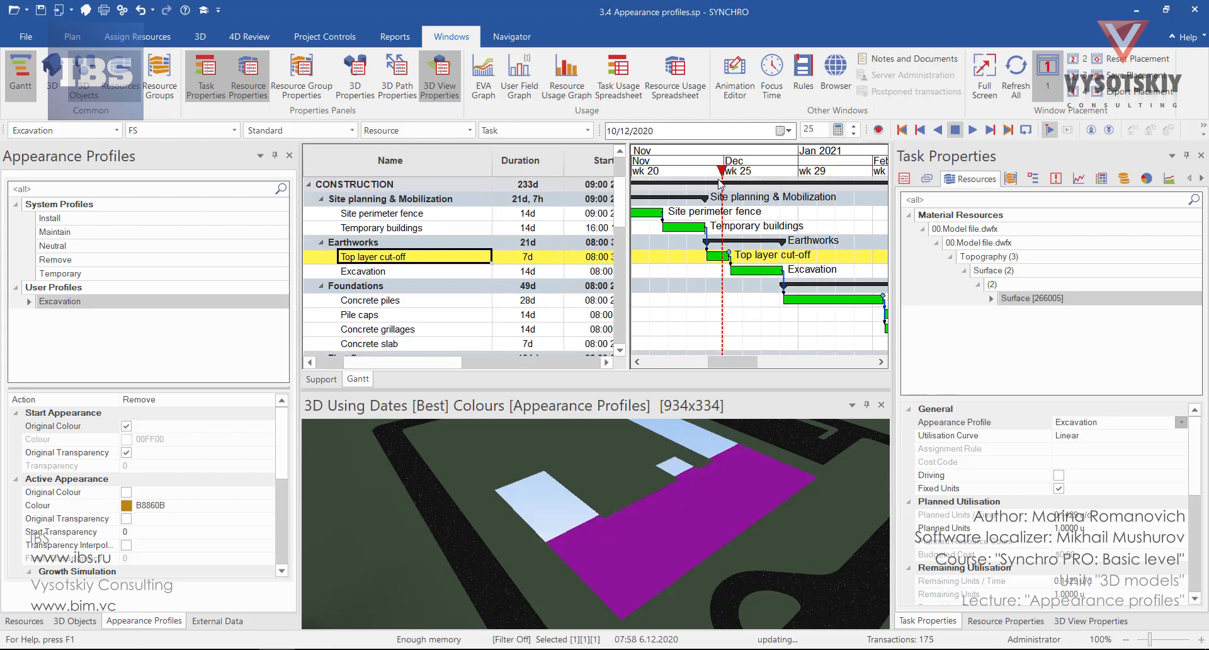
Step: Move the focus to 13 January 2021 and, for the Concrete piles task, set SubPart 1 of pile [142649] to the Excavation profile
{"action": "left_click_drag", "start_coordinate": [723, 206], "coordinate": [827, 222]}
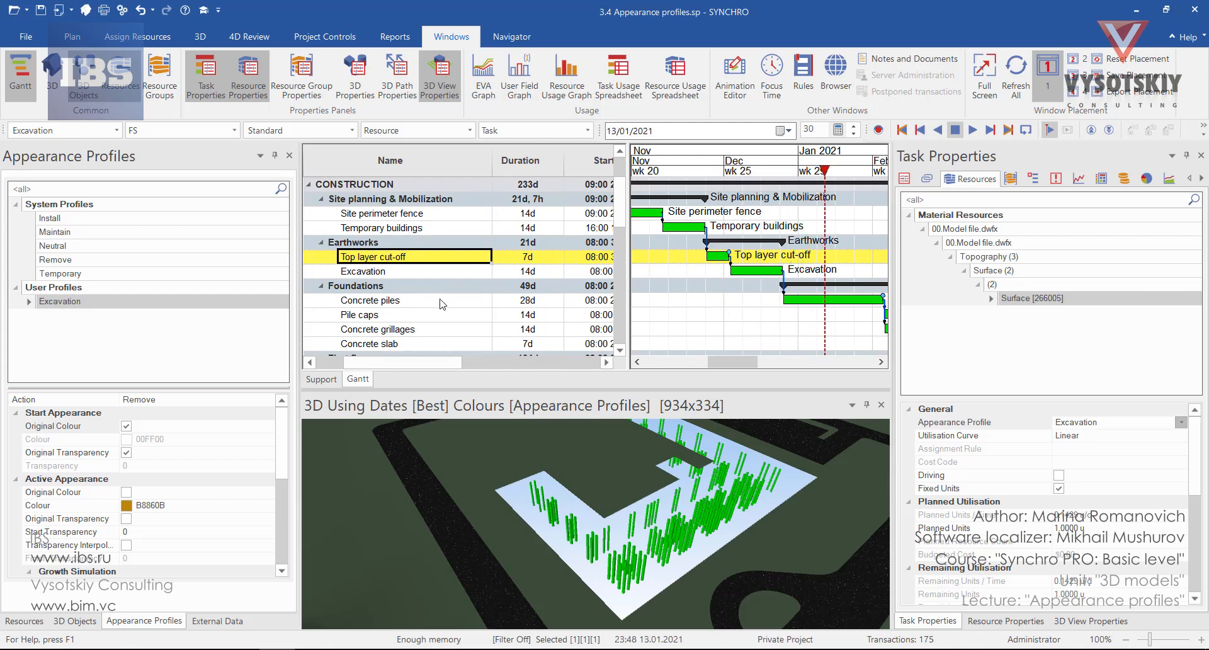
{"action": "left_click", "coordinate": [392, 302]}
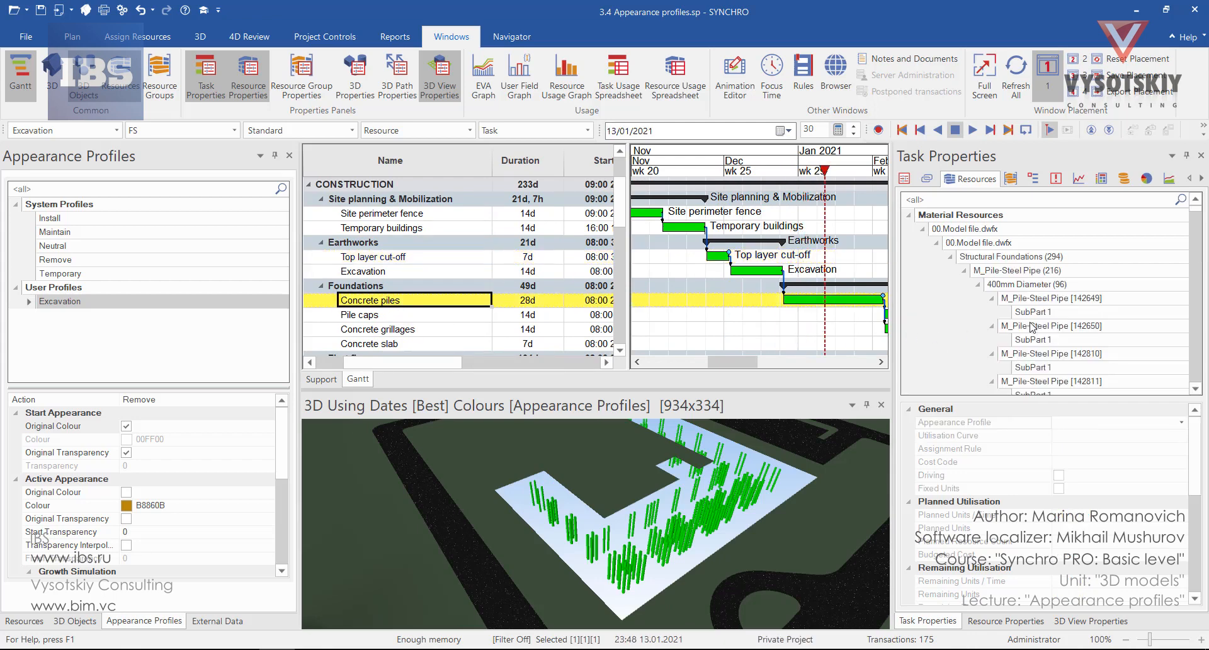
{"action": "left_click", "coordinate": [981, 287]}
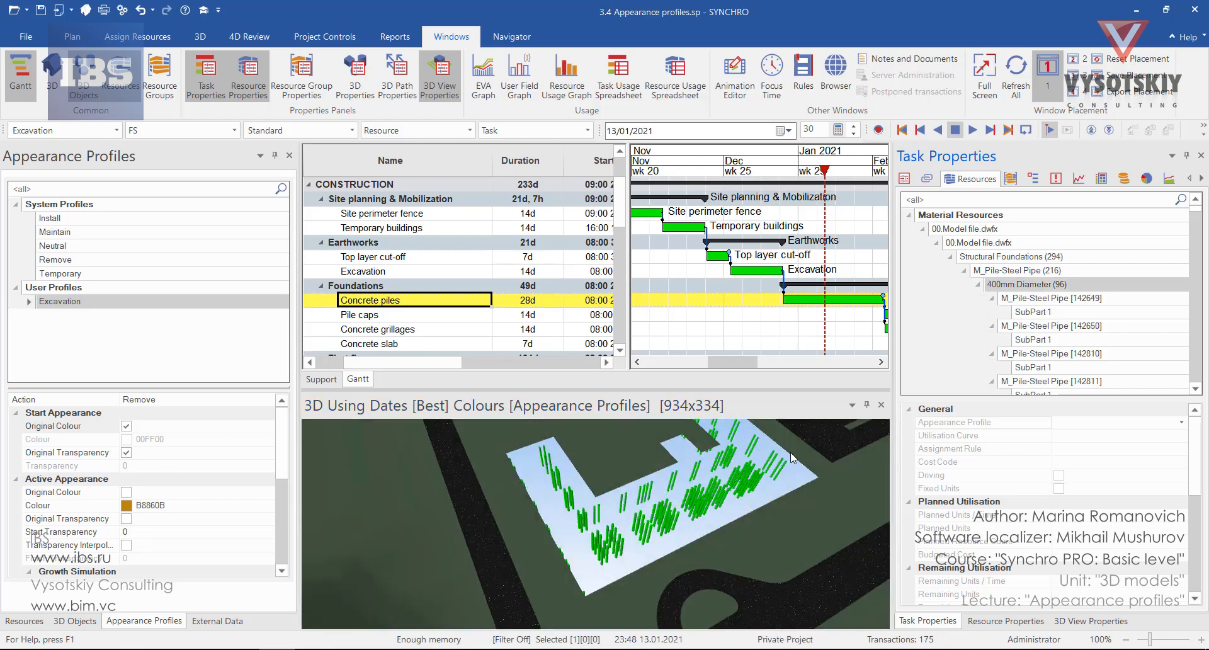
{"action": "middle_click_drag", "start_coordinate": [791, 453], "coordinate": [786, 525]}
{"action": "left_click", "coordinate": [1034, 313]}
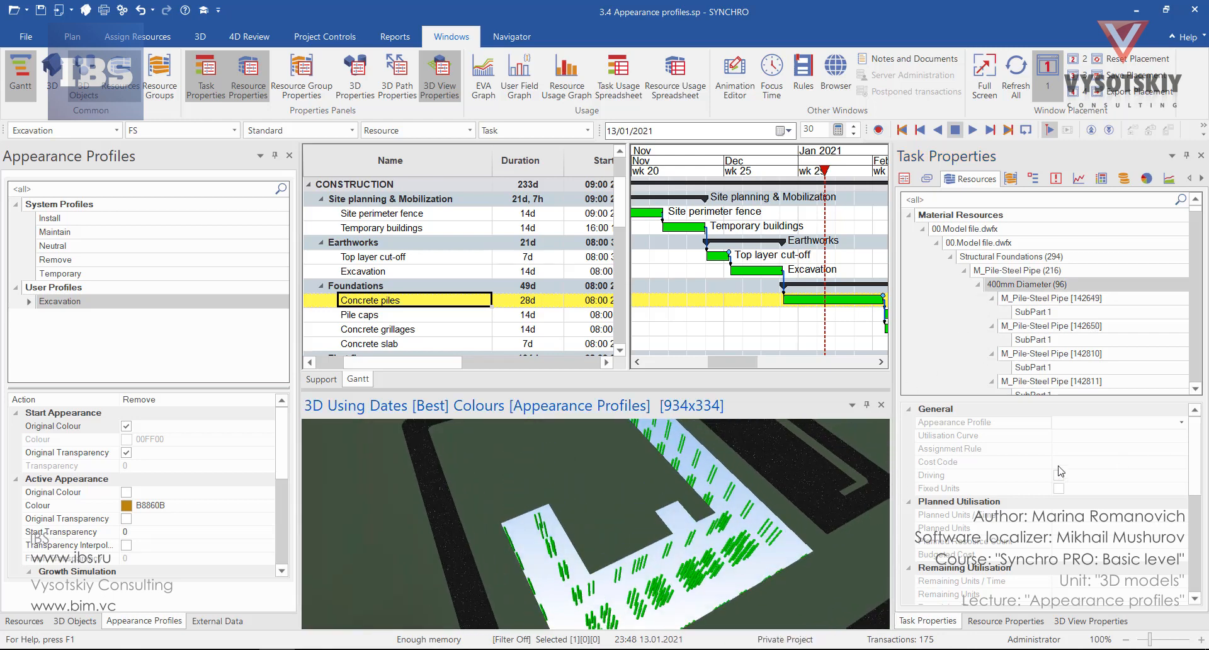
{"action": "left_click", "coordinate": [1179, 420]}
{"action": "left_click", "coordinate": [1108, 501]}
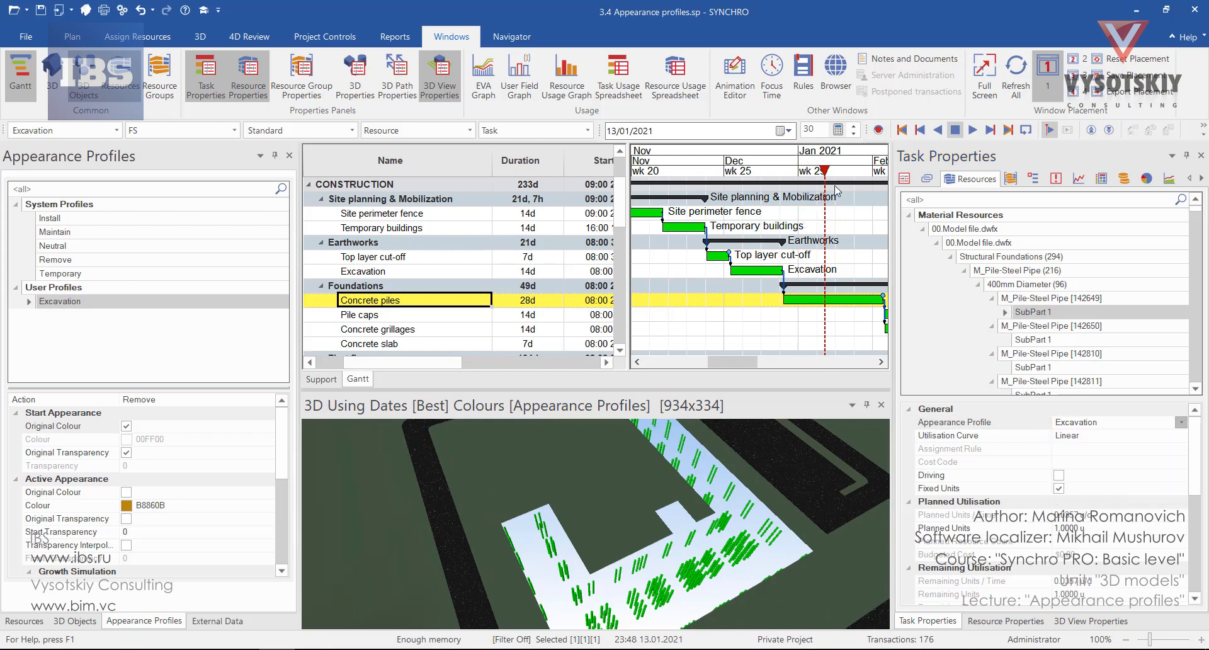
Step: Move the focus time to 4 January 2021 and examine the concrete piles from below ground level
{"action": "left_click_drag", "start_coordinate": [824, 168], "coordinate": [799, 170]}
{"action": "scroll", "coordinate": [738, 533], "scroll_direction": "down", "scroll_amount": 3}
{"action": "mouse_move", "coordinate": [738, 533]}
{"action": "middle_mouse_down"}
{"action": "mouse_move", "coordinate": [751, 470]}
{"action": "mouse_move", "coordinate": [711, 598]}
{"action": "middle_mouse_up"}
{"action": "left_click", "coordinate": [711, 598]}
{"action": "scroll", "coordinate": [632, 576], "scroll_direction": "up", "scroll_amount": 2}
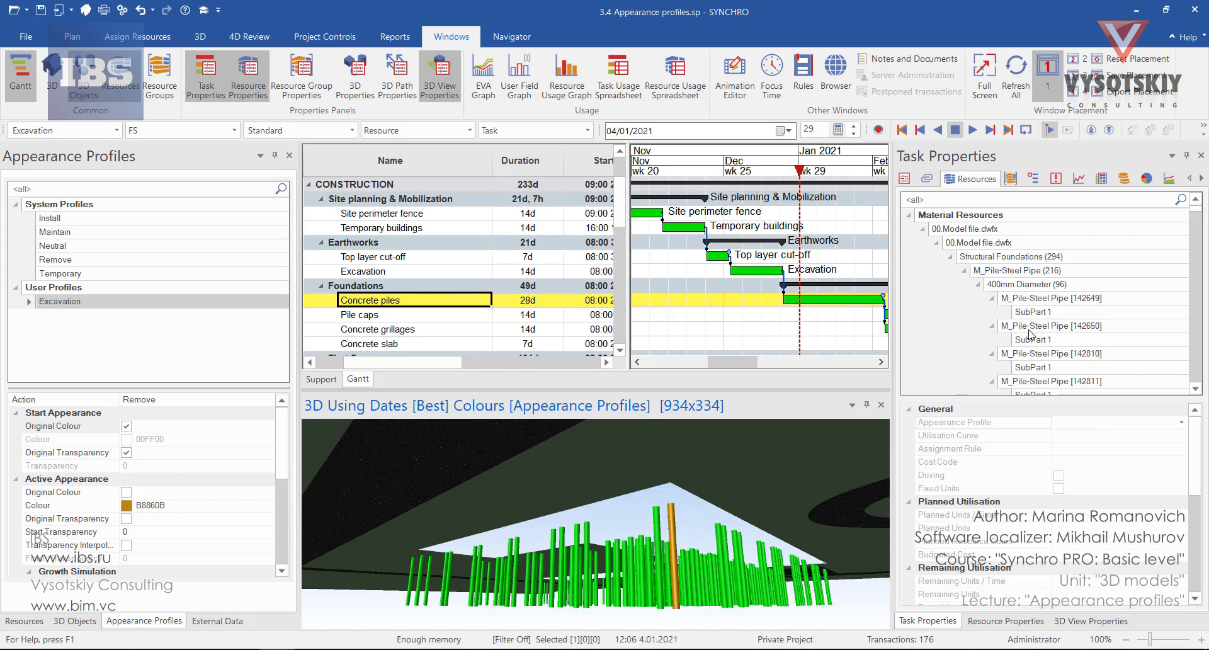
Step: Locate SubPart 1 of pile [142649] among the piles and compare its appearance at focus time 30 December 2020
{"action": "left_click", "coordinate": [1049, 312]}
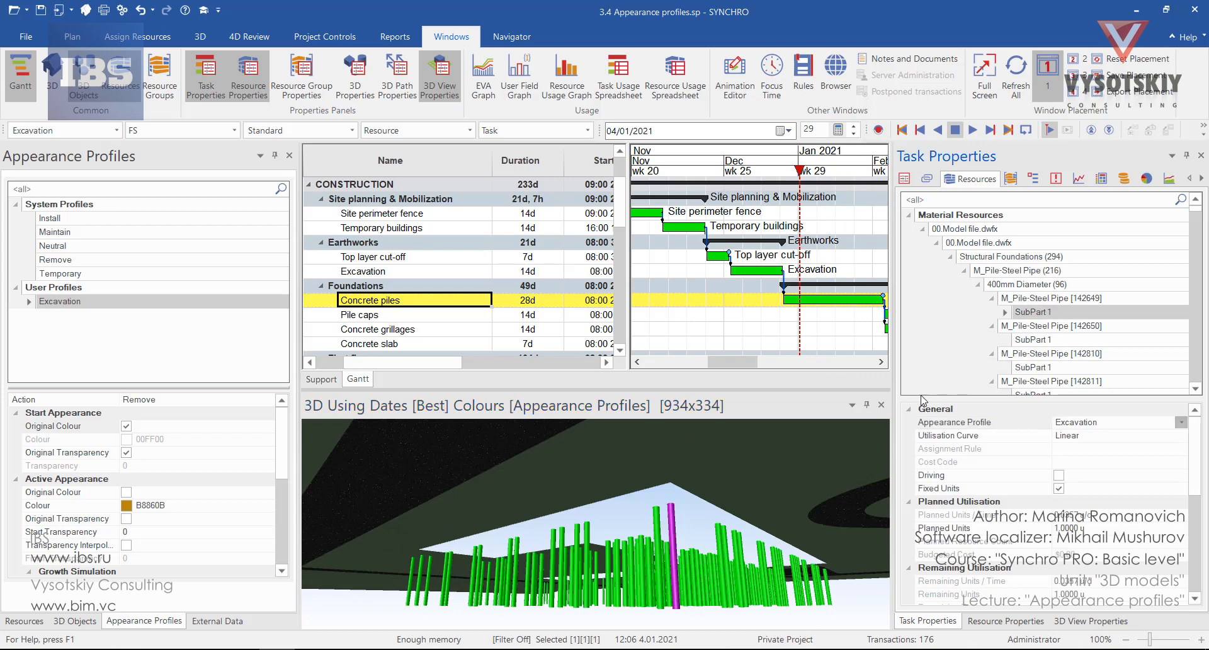
{"action": "mouse_move", "coordinate": [800, 171]}
{"action": "left_mouse_down"}
{"action": "mouse_move", "coordinate": [828, 176]}
{"action": "mouse_move", "coordinate": [815, 209]}
{"action": "mouse_move", "coordinate": [790, 218]}
{"action": "left_mouse_up"}
{"action": "mouse_move", "coordinate": [730, 555]}
{"action": "middle_mouse_down"}
{"action": "mouse_move", "coordinate": [813, 589]}
{"action": "mouse_move", "coordinate": [819, 563]}
{"action": "middle_mouse_up"}
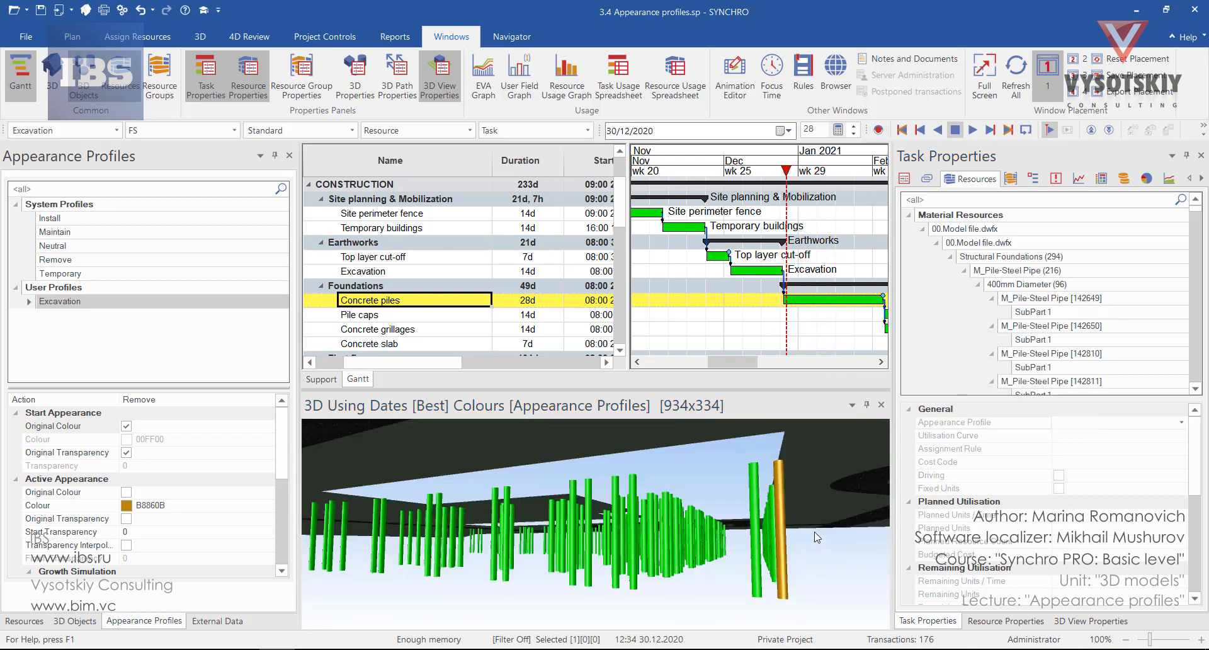